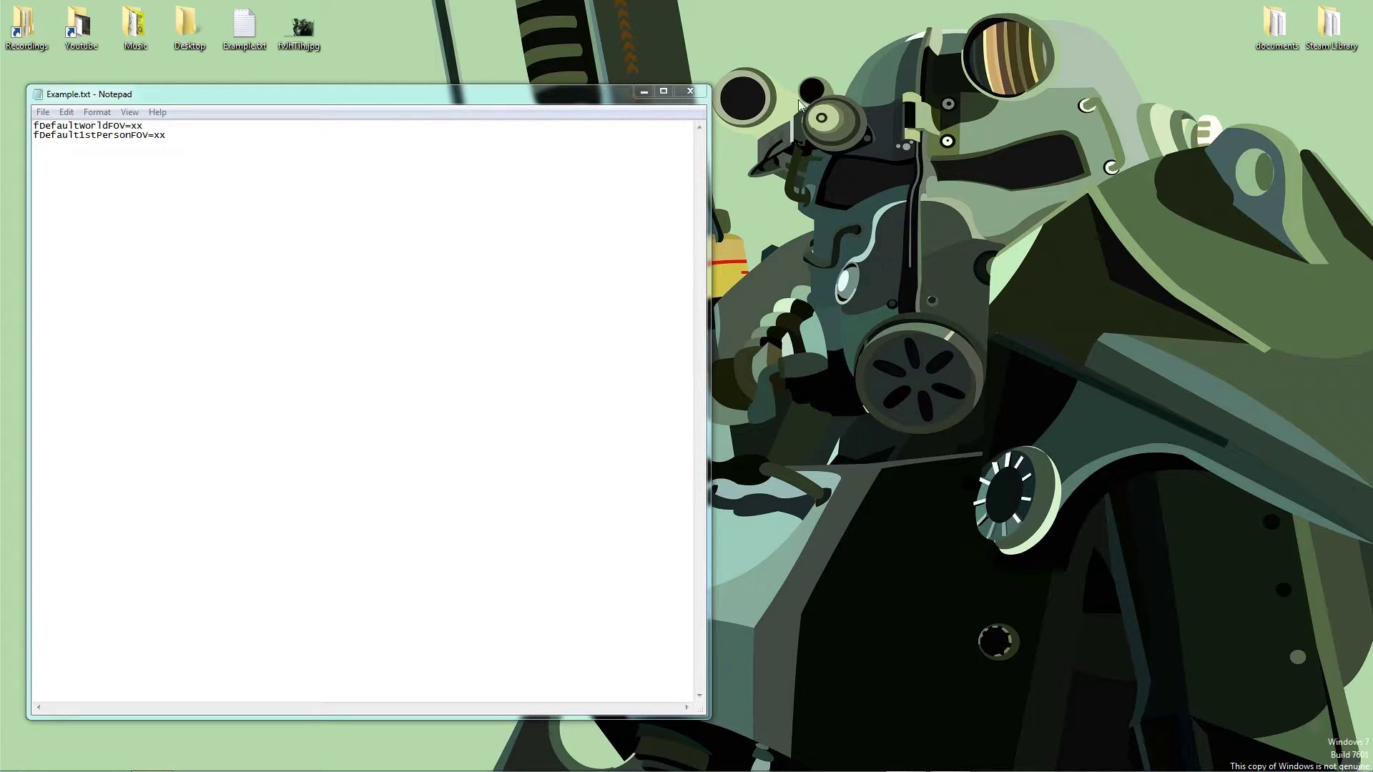
Step: Center the Example.txt window and select the xx placeholder in fDefaultWorldFOV=xx
left_click_drag(179, 135, 21, 128)
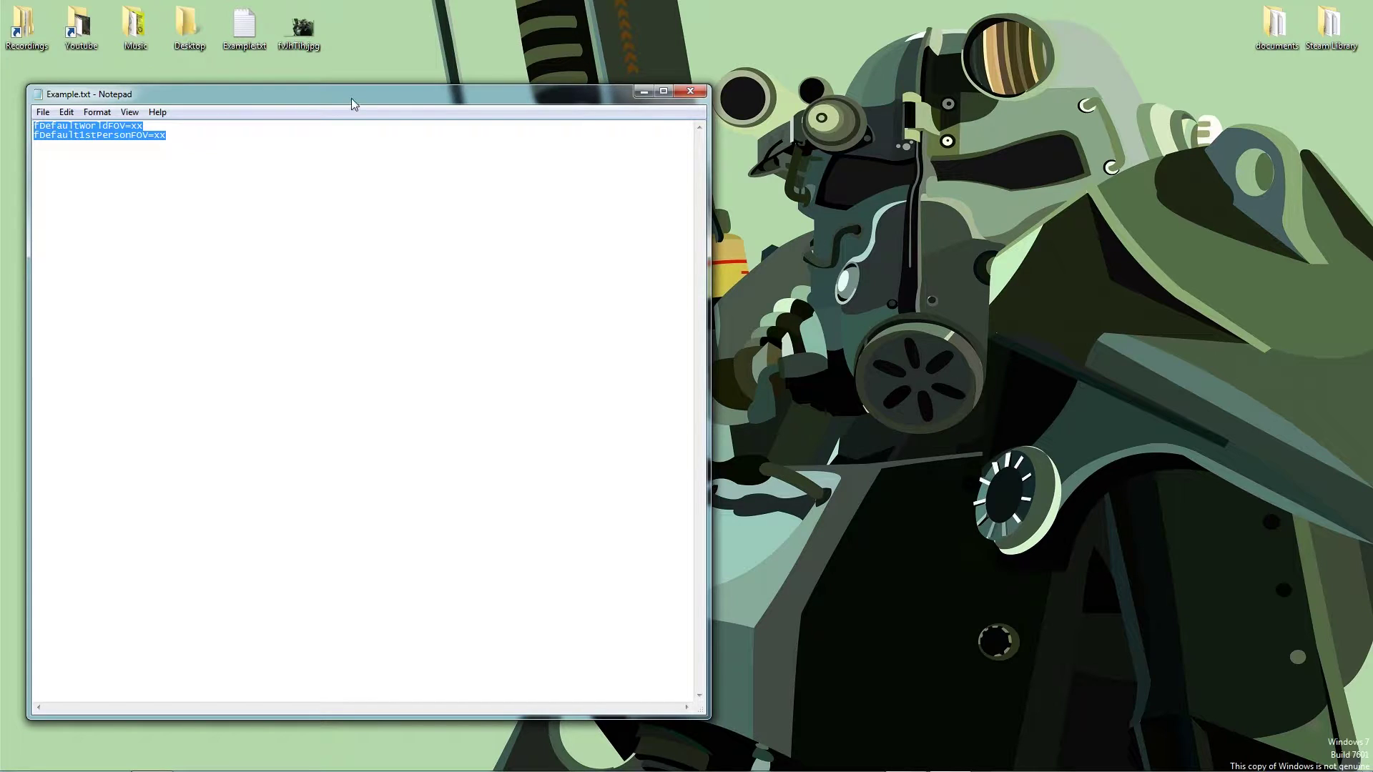
left_click_drag(351, 99, 676, 88)
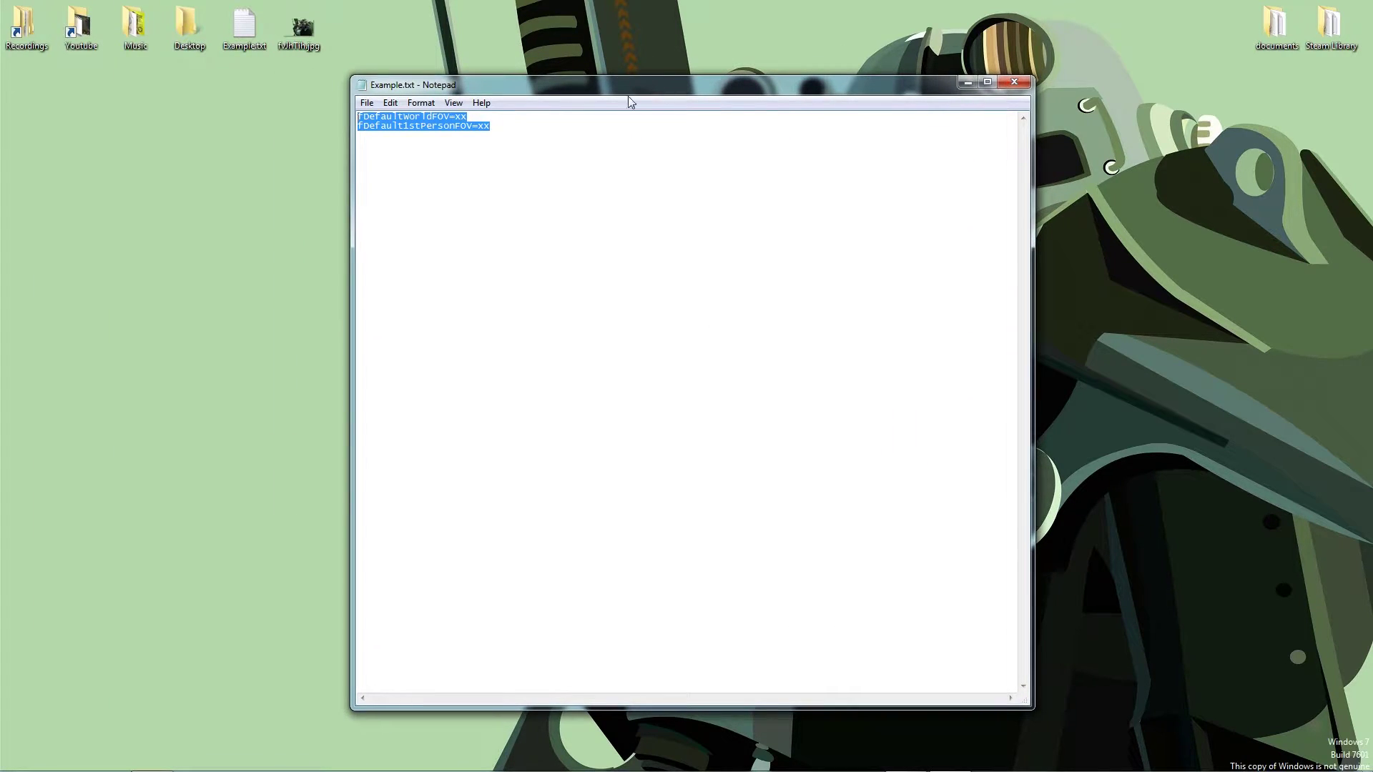
left_click(490, 126)
mouse_move(467, 117)
left_mouse_down()
mouse_move(478, 127)
mouse_move(456, 118)
left_mouse_up()
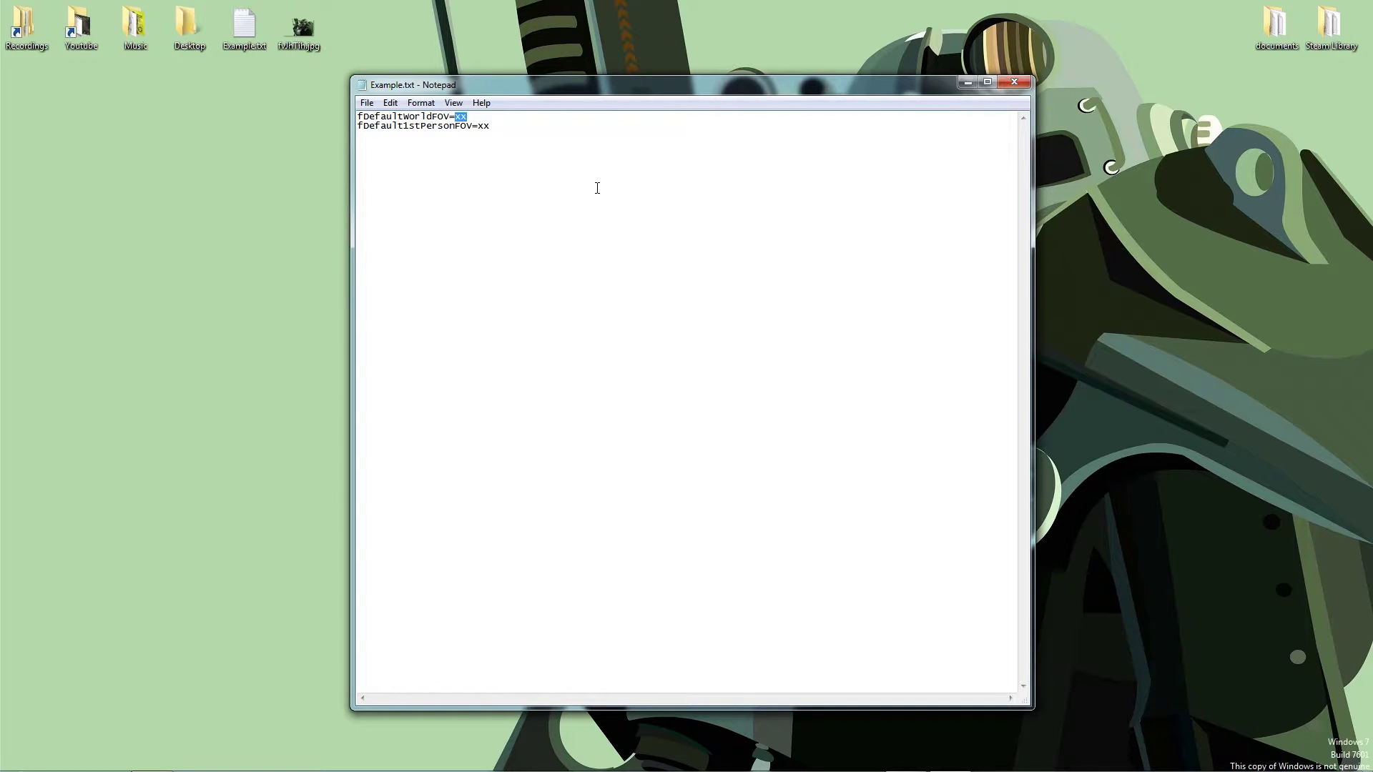
Step: Replace both xx placeholders with 100 in fDefaultWorldFOV and fDefault1stPersonFOV
type("100")
left_click_drag(505, 129, 479, 129)
type("10")
Step: Copy the two FOV lines to the clipboard
left_click_drag(494, 127, 357, 112)
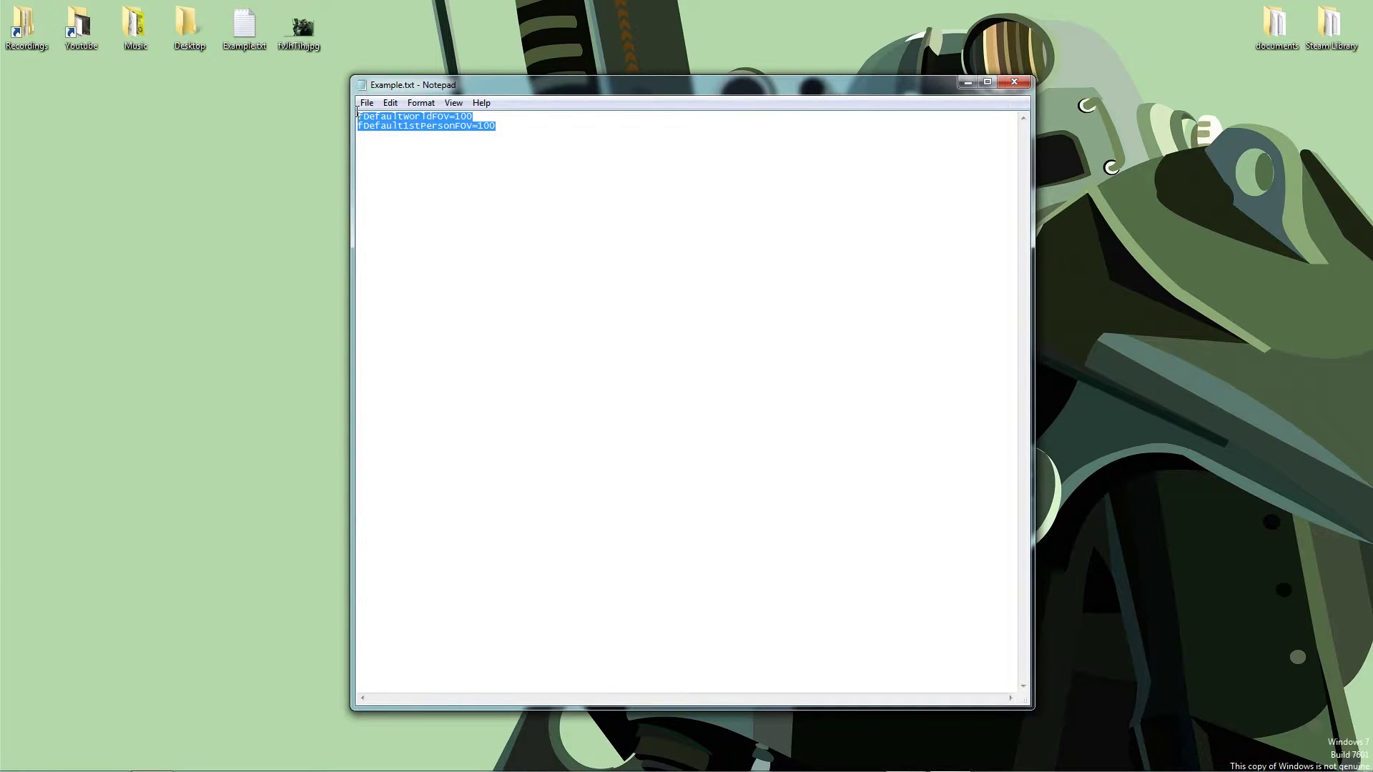
right_click(407, 116)
left_click(466, 168)
left_click(520, 124)
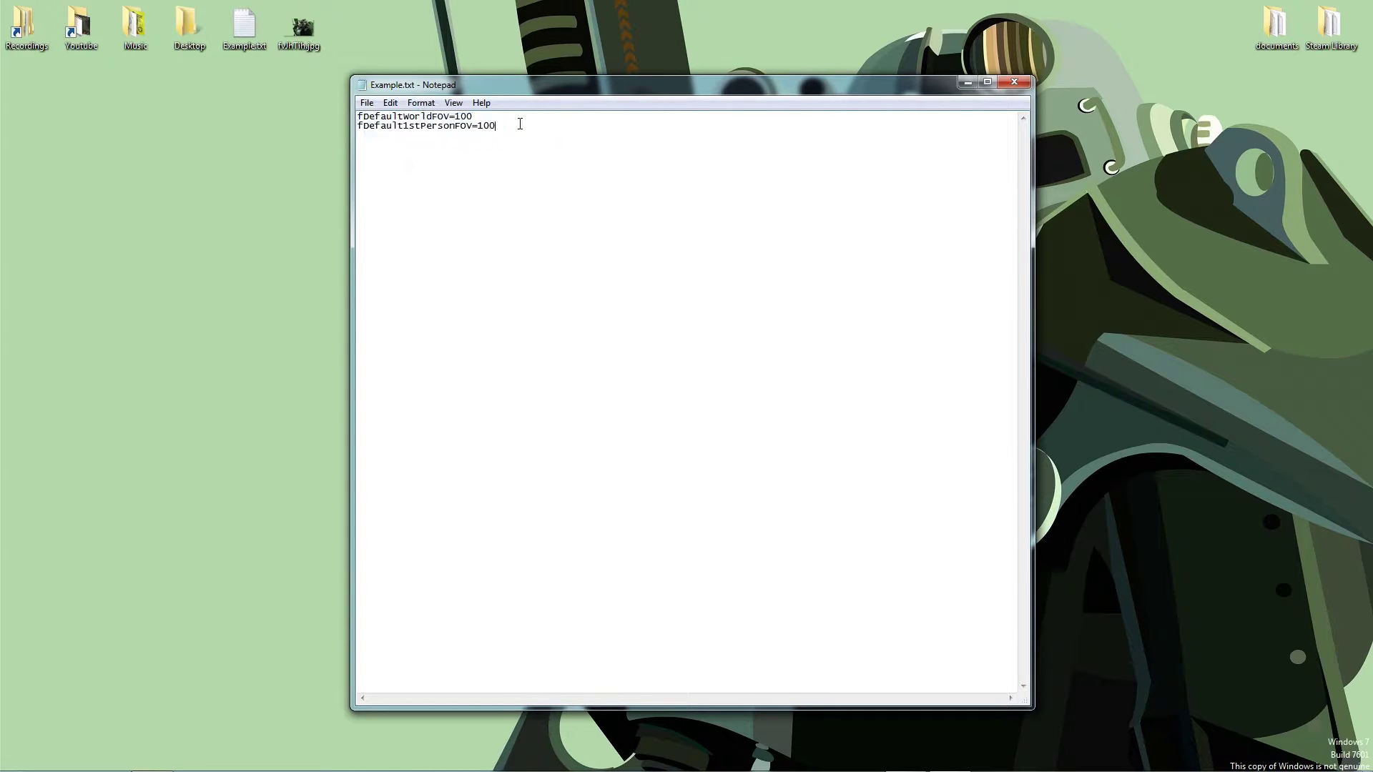
key("ctrl+a")
left_click(518, 131)
left_click_drag(518, 130, 483, 127)
key("ctrl+a")
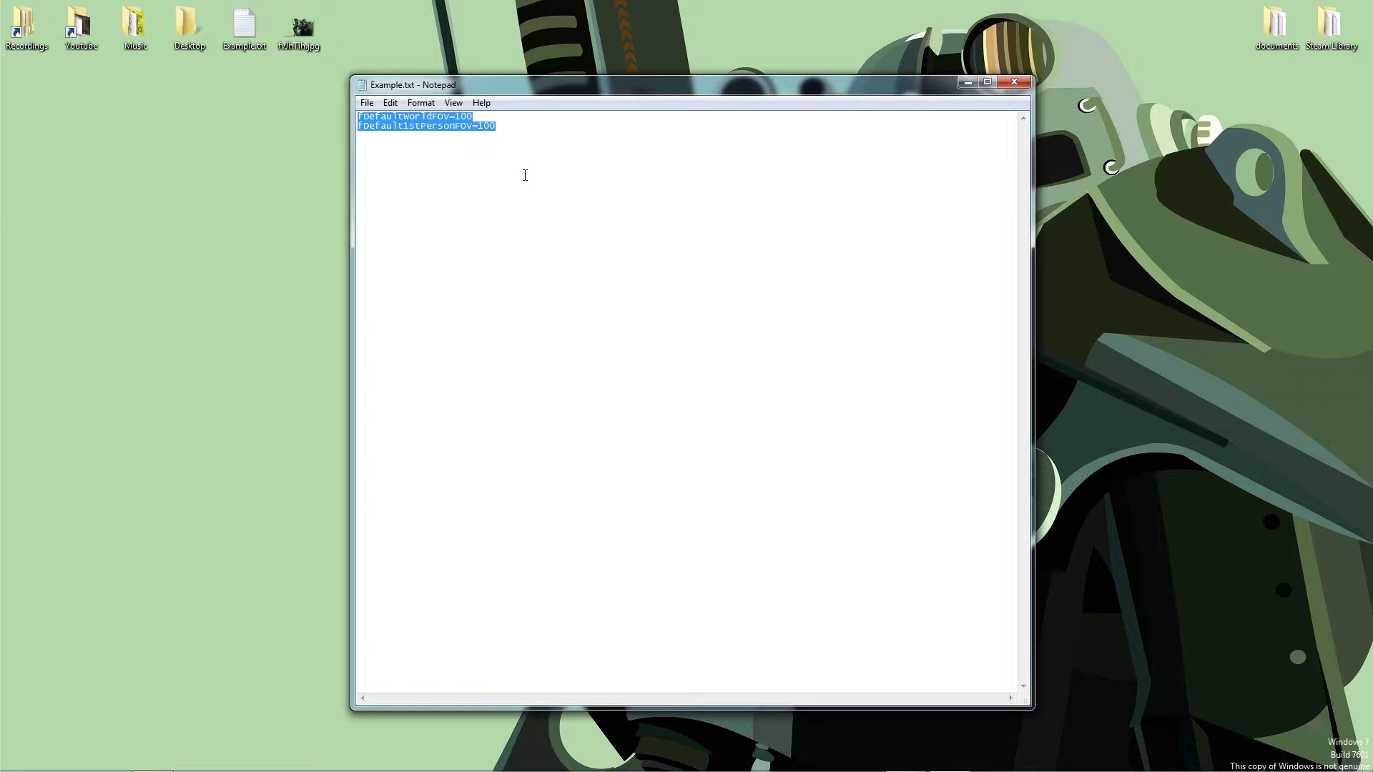
Step: Close Example.txt and browse to Documents\My Games\Fallout4 in Explorer
left_click(1012, 82)
mouse_move(53, 744)
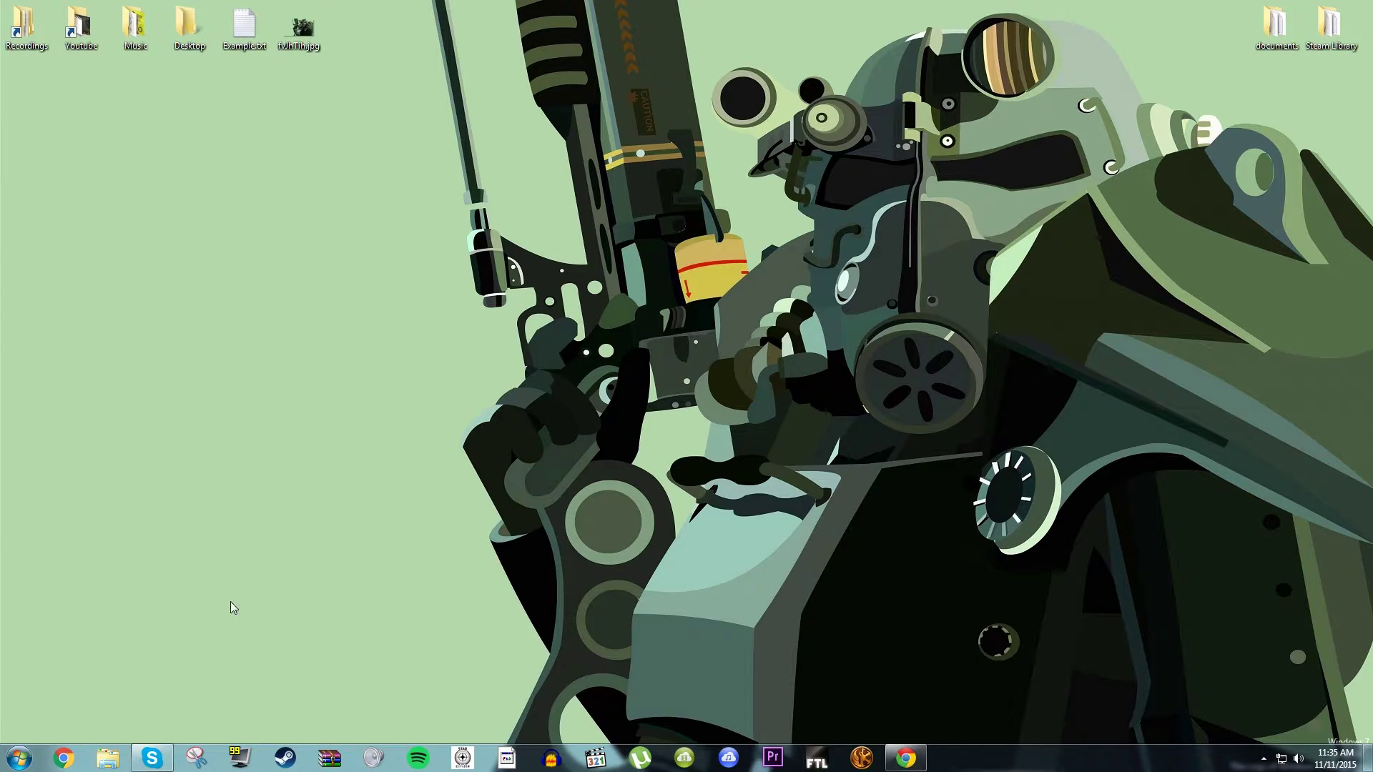
left_click(24, 762)
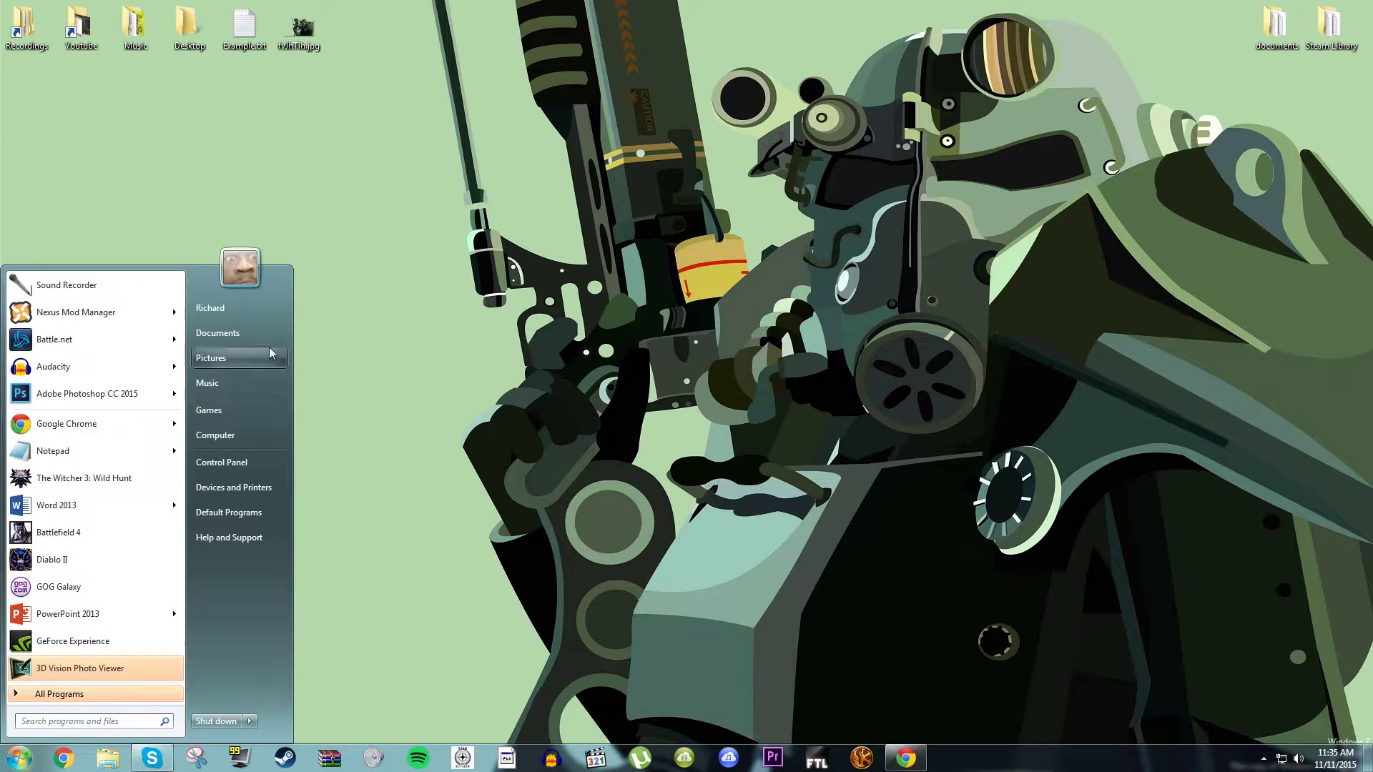
left_click(251, 337)
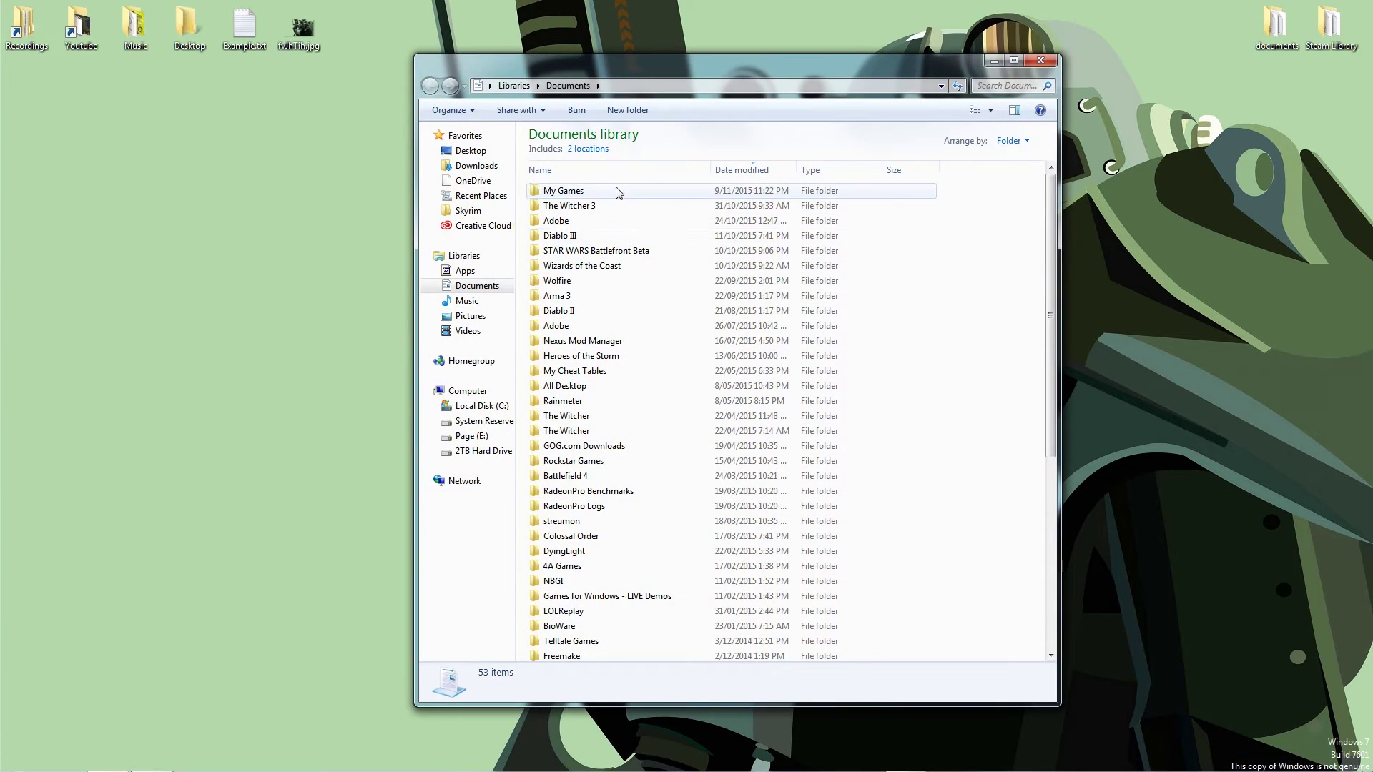
double_click(613, 190)
double_click(612, 192)
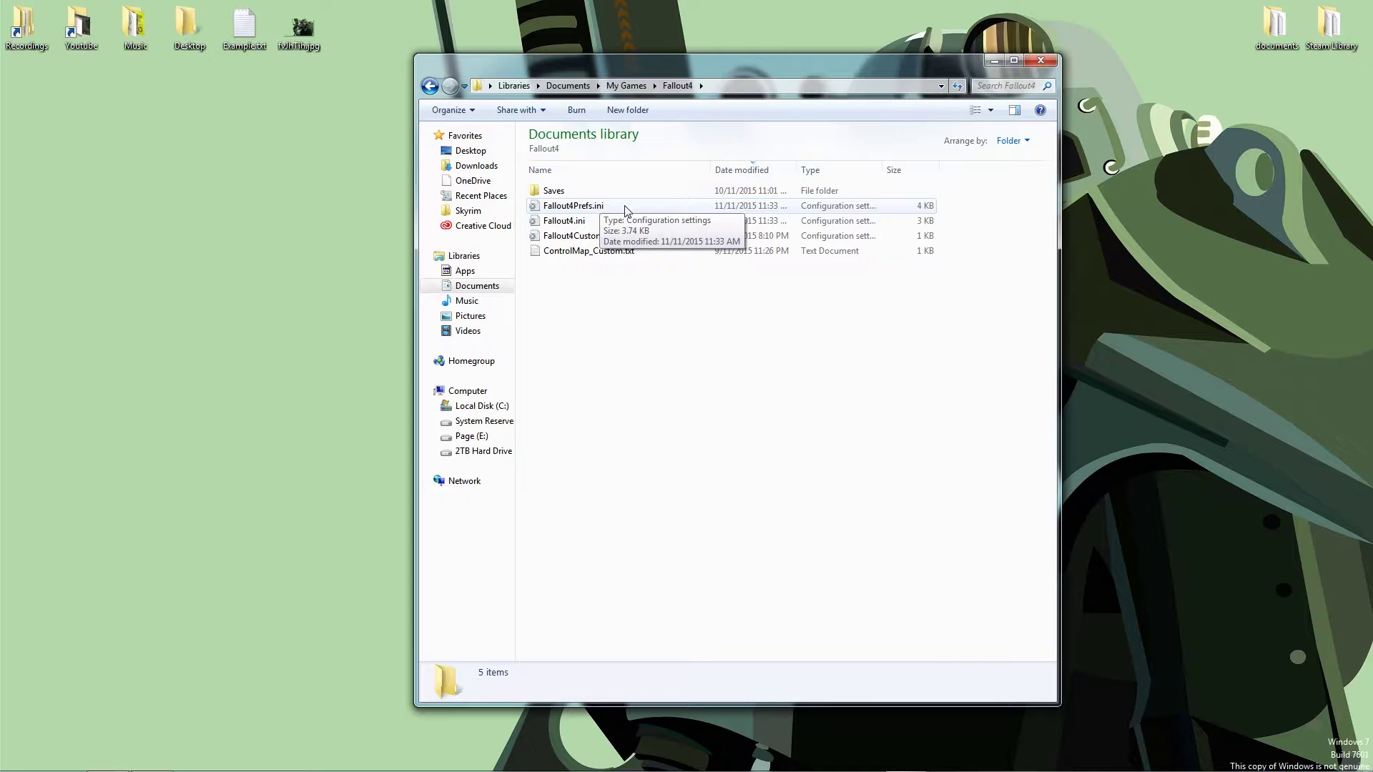
Step: Open Fallout4Prefs.ini in Notepad and look over its Display settings
double_click(625, 208)
left_click_drag(650, 85, 450, 91)
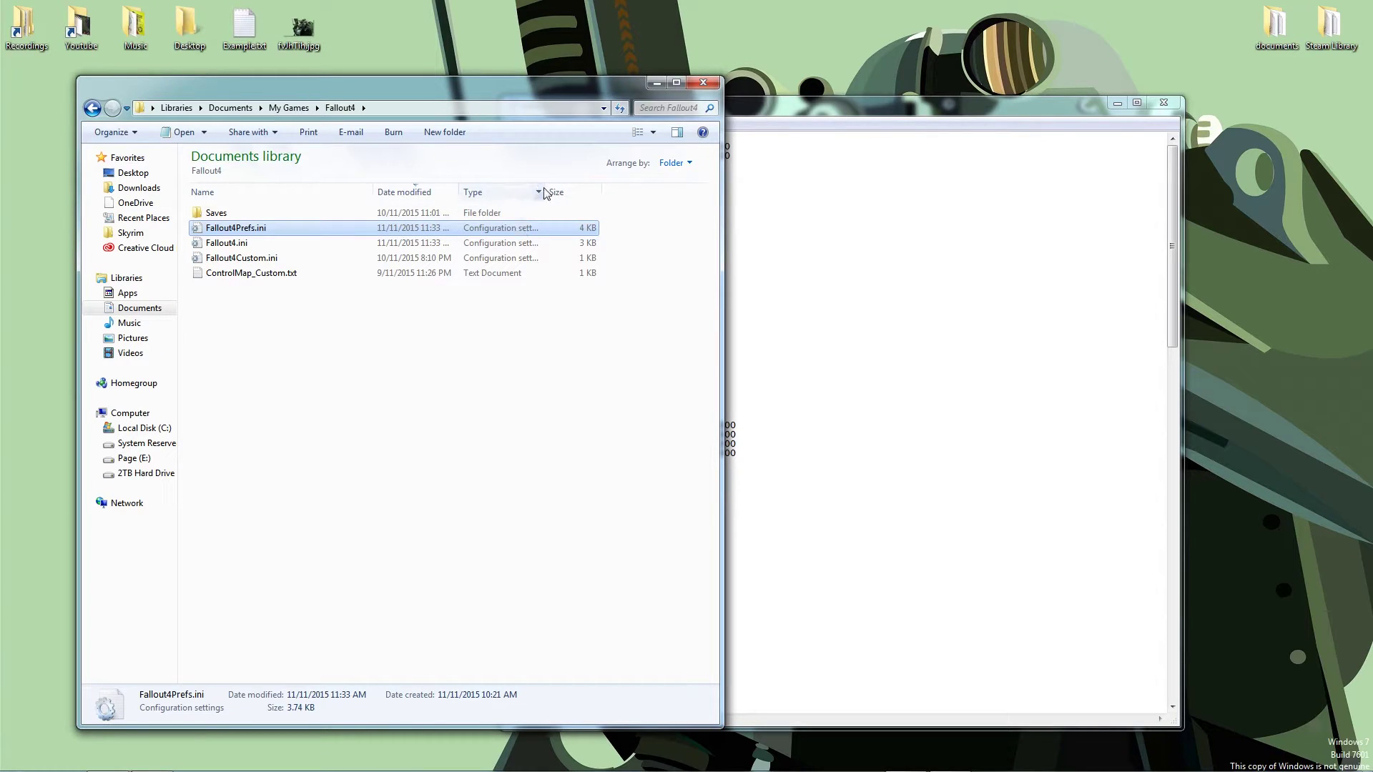
left_click_drag(545, 193, 725, 203)
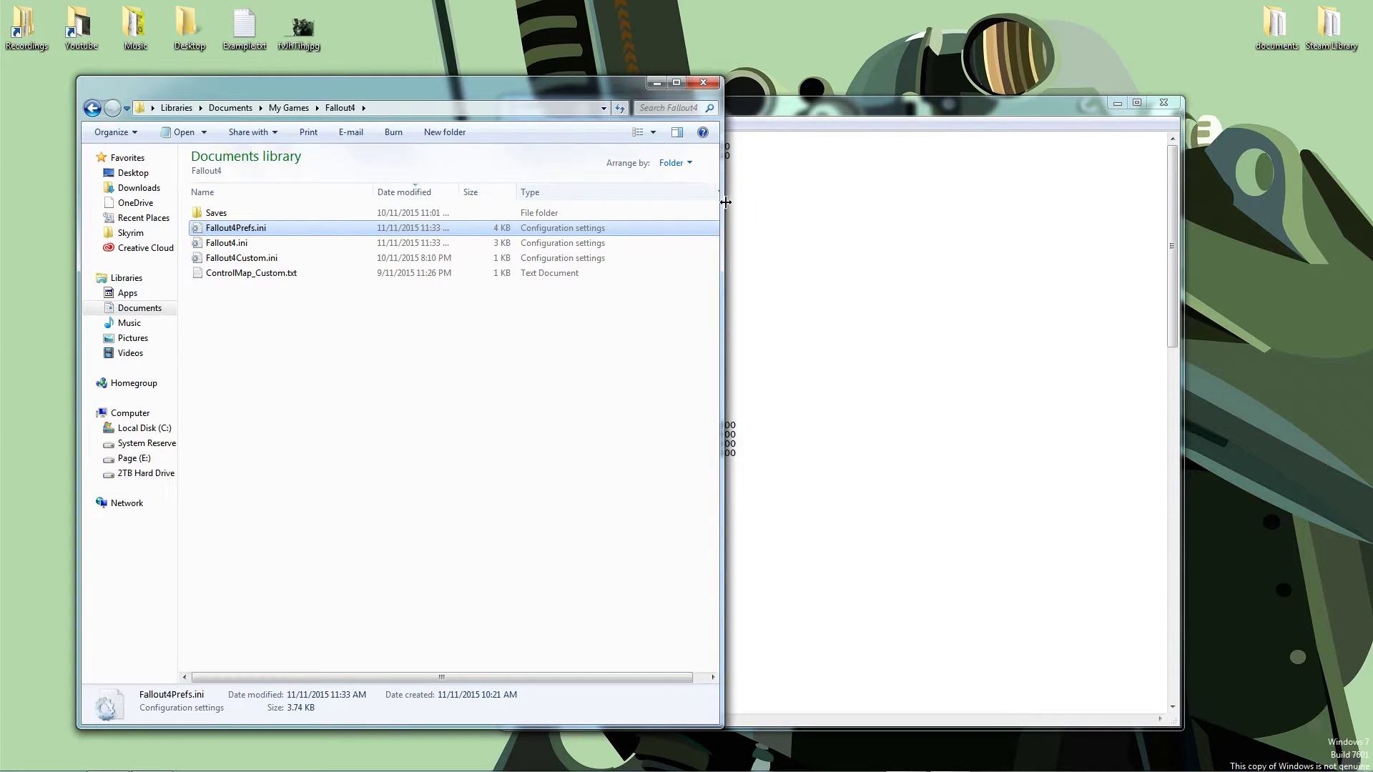
left_click_drag(902, 116, 1001, 70)
left_click_drag(607, 129, 736, 323)
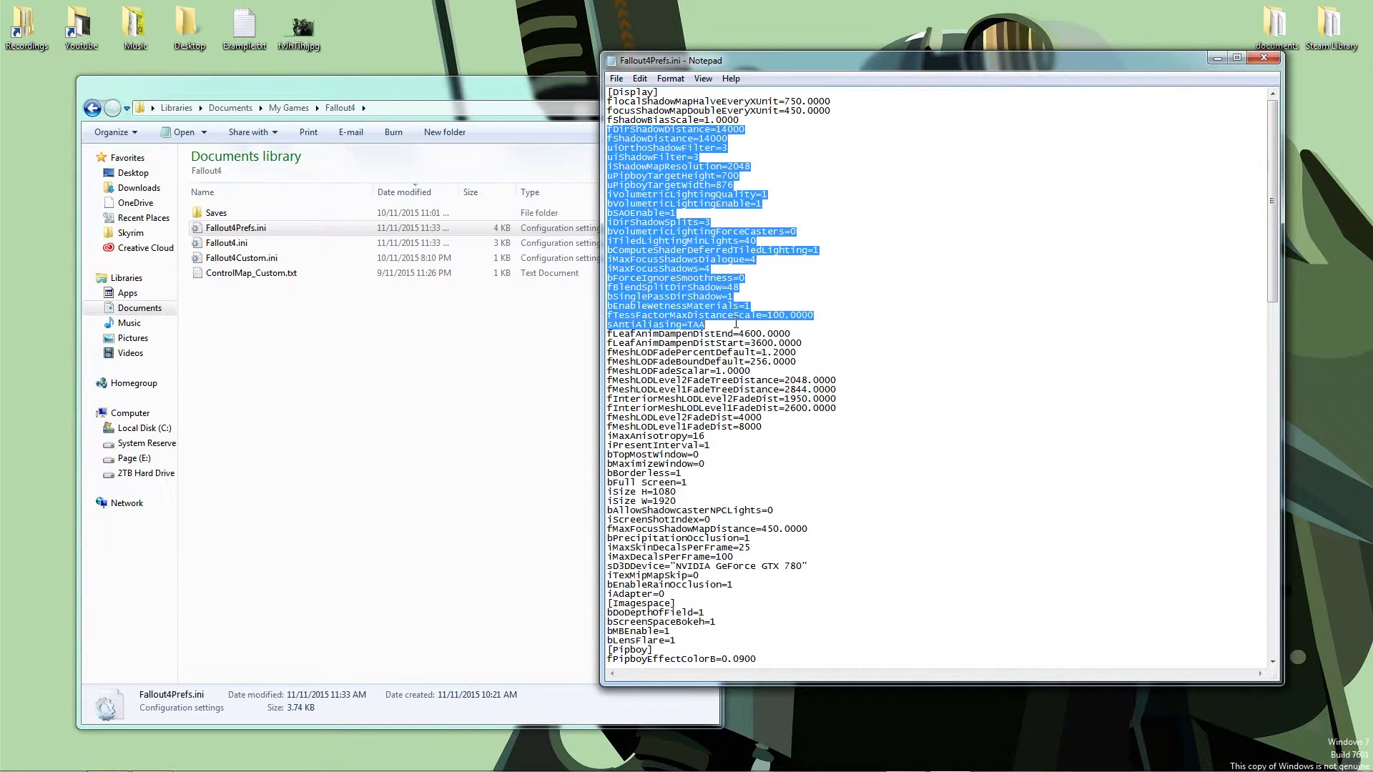
left_click(842, 399)
left_click_drag(870, 461, 762, 258)
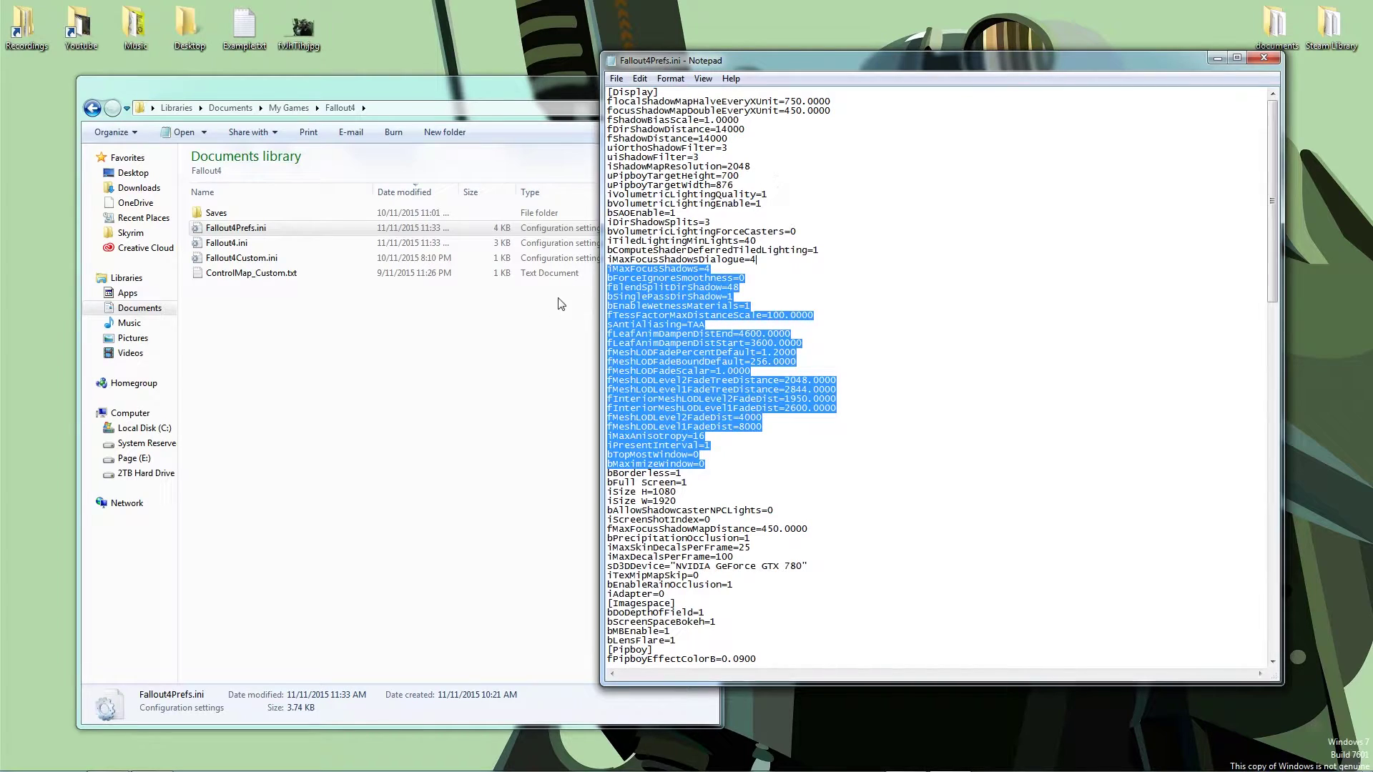
left_click(717, 156)
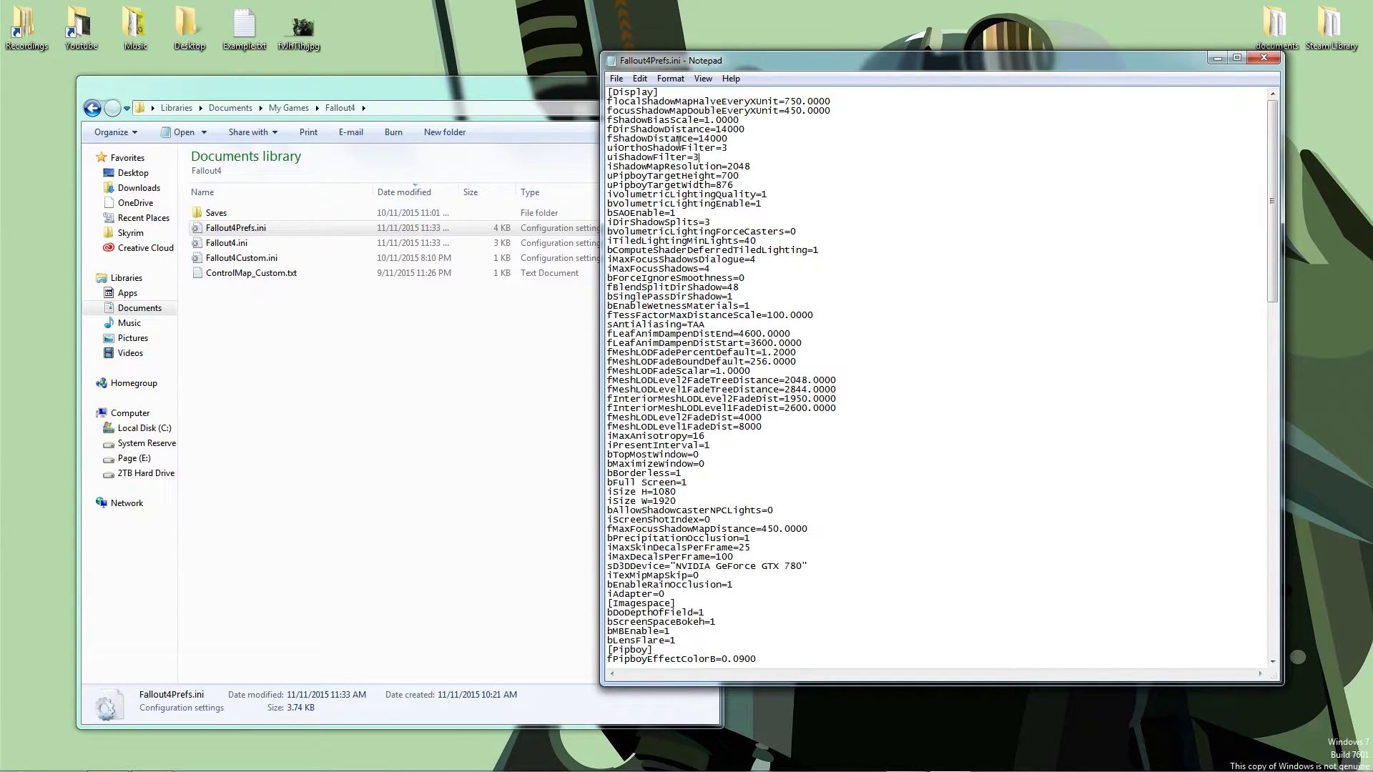
left_click_drag(620, 91, 666, 594)
Step: Paste the two FOV=100 lines on a new line after iAdapter=0 and save
left_click(666, 594)
key("Return")
type("fDefaultWorldFOV=100 fDefault1stPersonFOV=100")
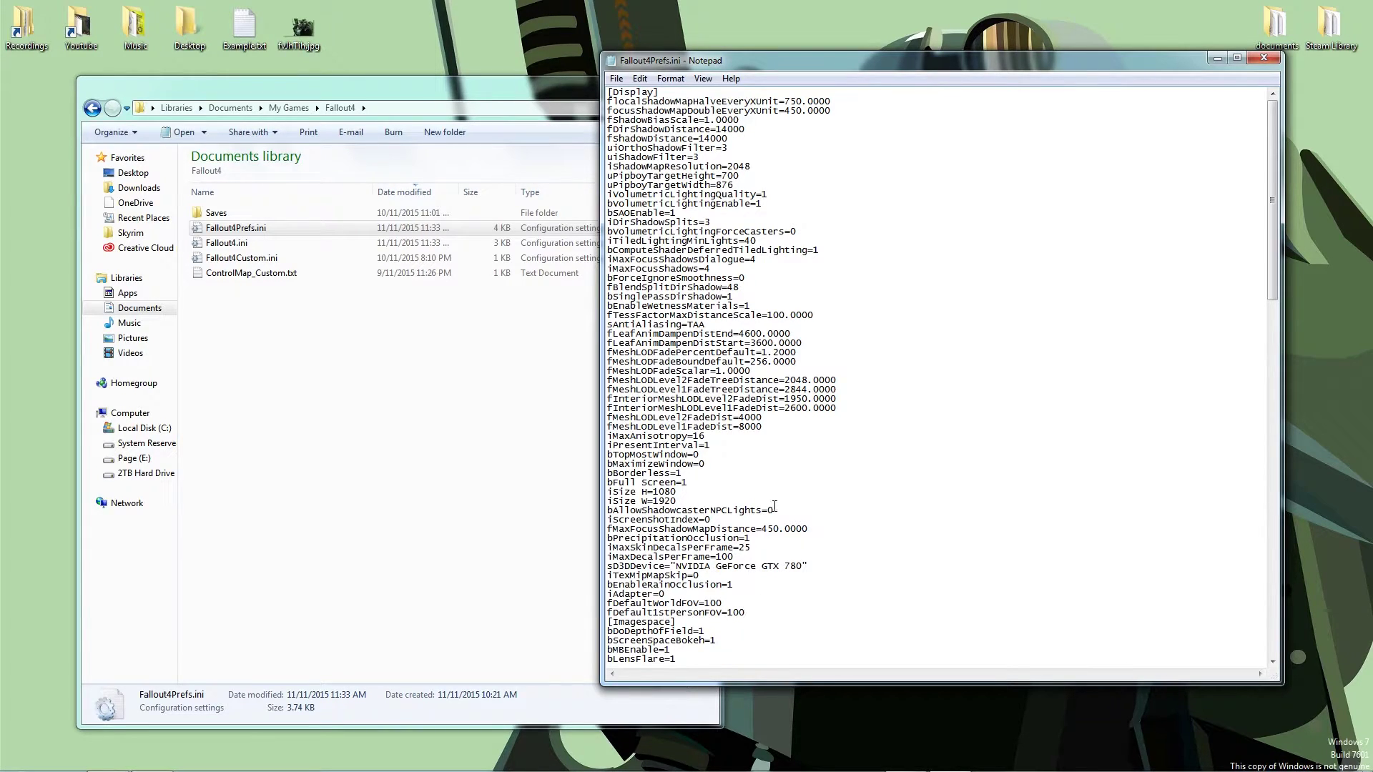
key("alt+f")
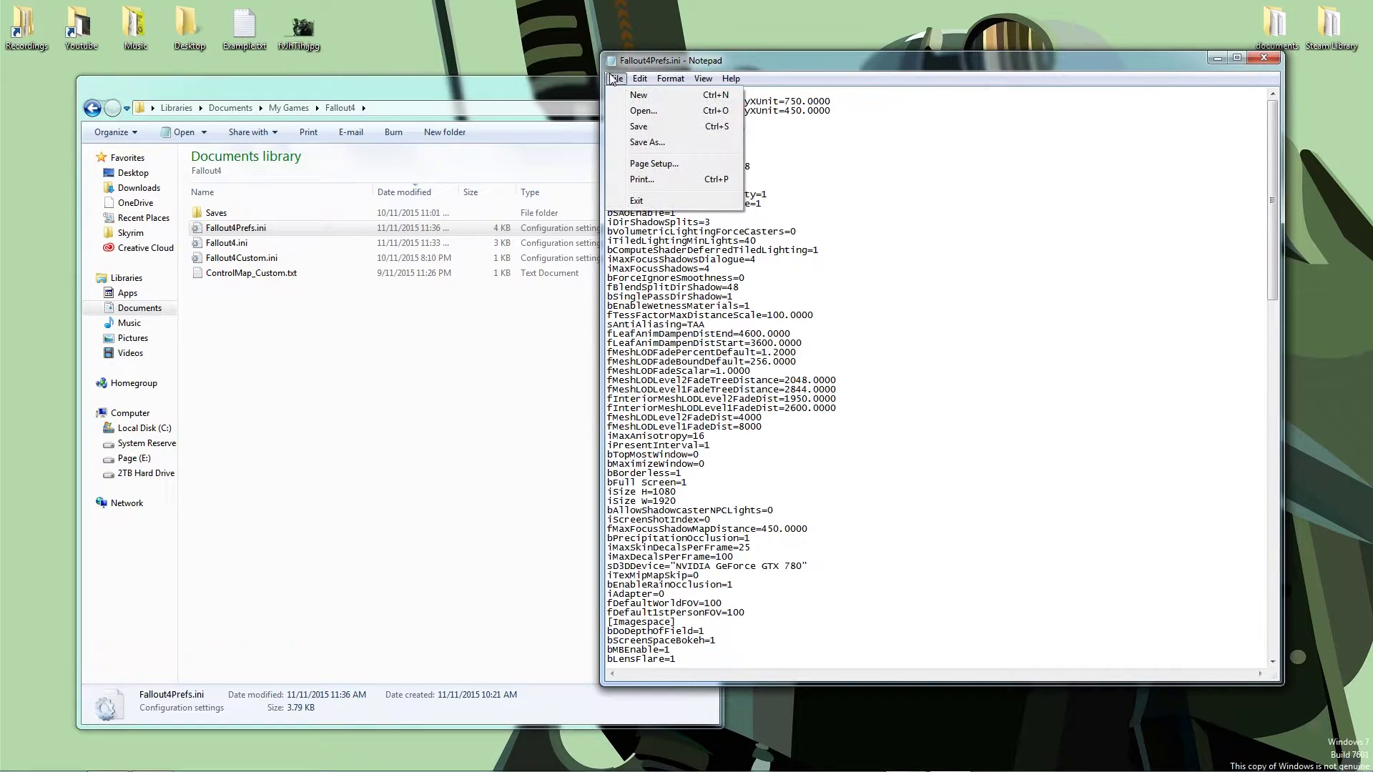
key("s")
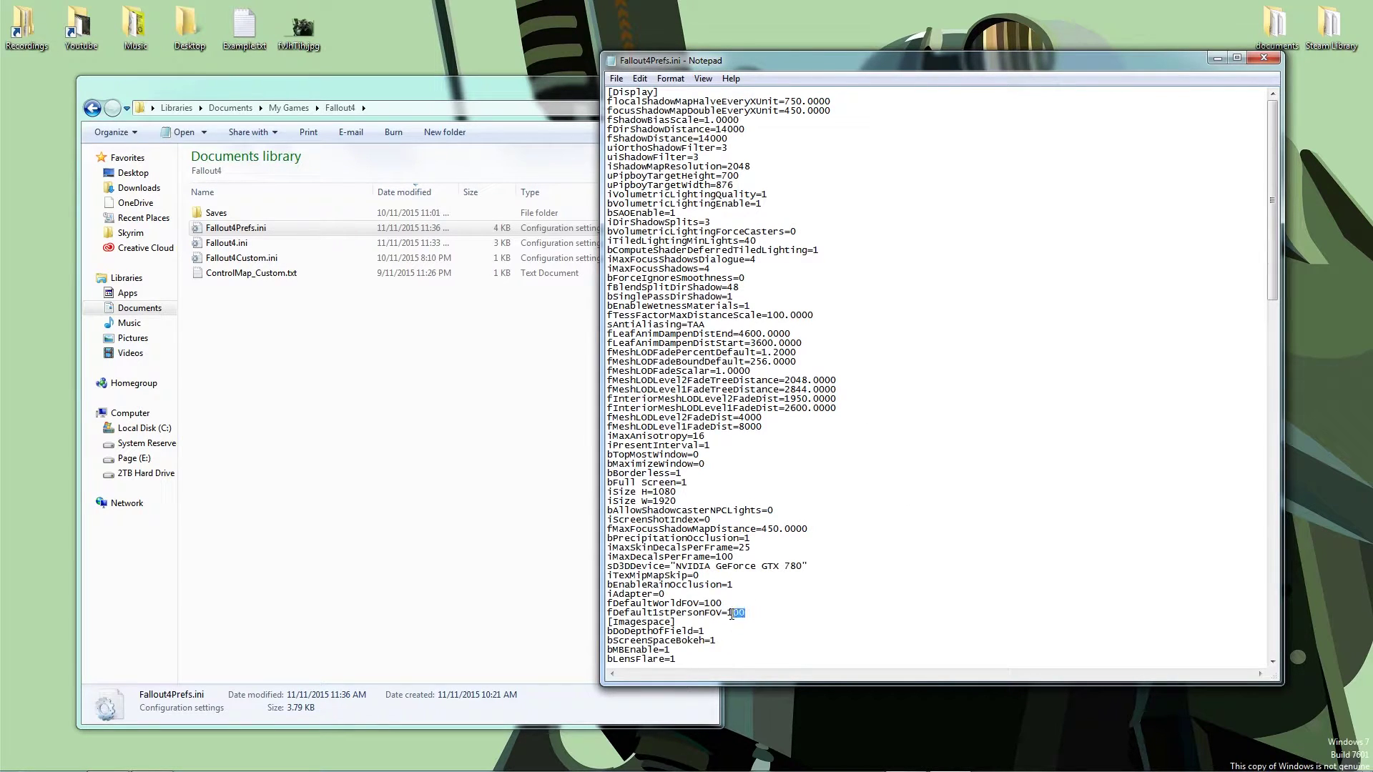
left_click_drag(745, 613, 665, 595)
key("ctrl+c")
Step: Close Fallout4Prefs.ini, open Fallout4.ini, and paste the FOV lines after bMultiThreadedRenderingUNP=1
left_click(1264, 57)
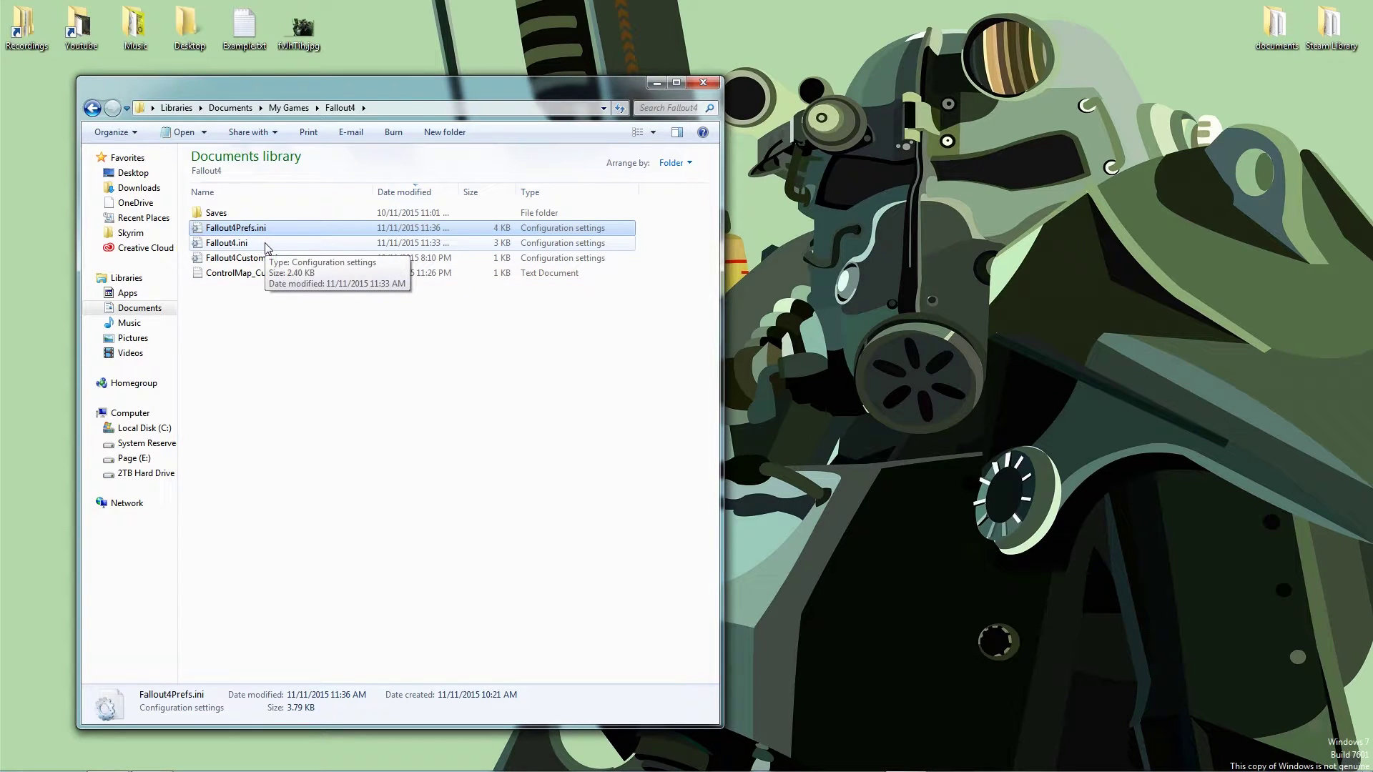
left_click(299, 248)
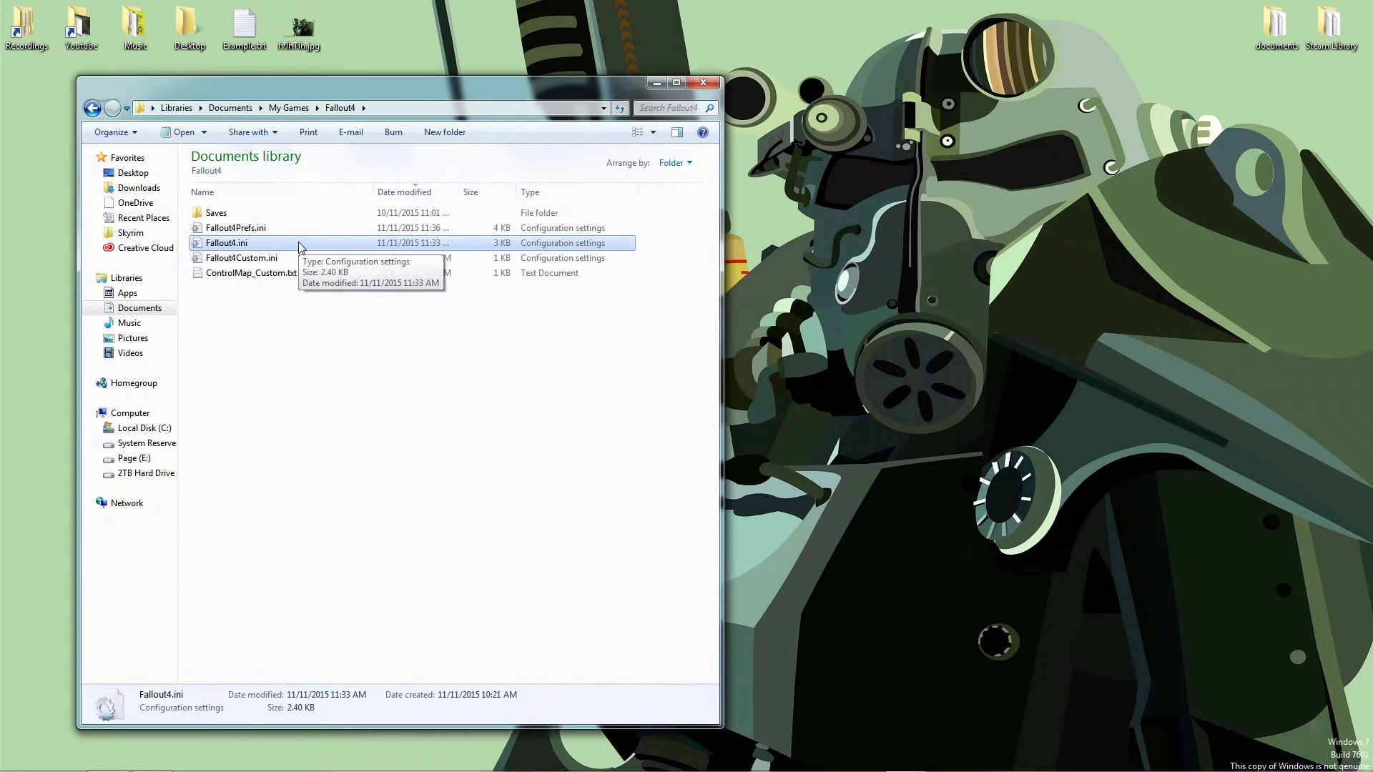
double_click(299, 247)
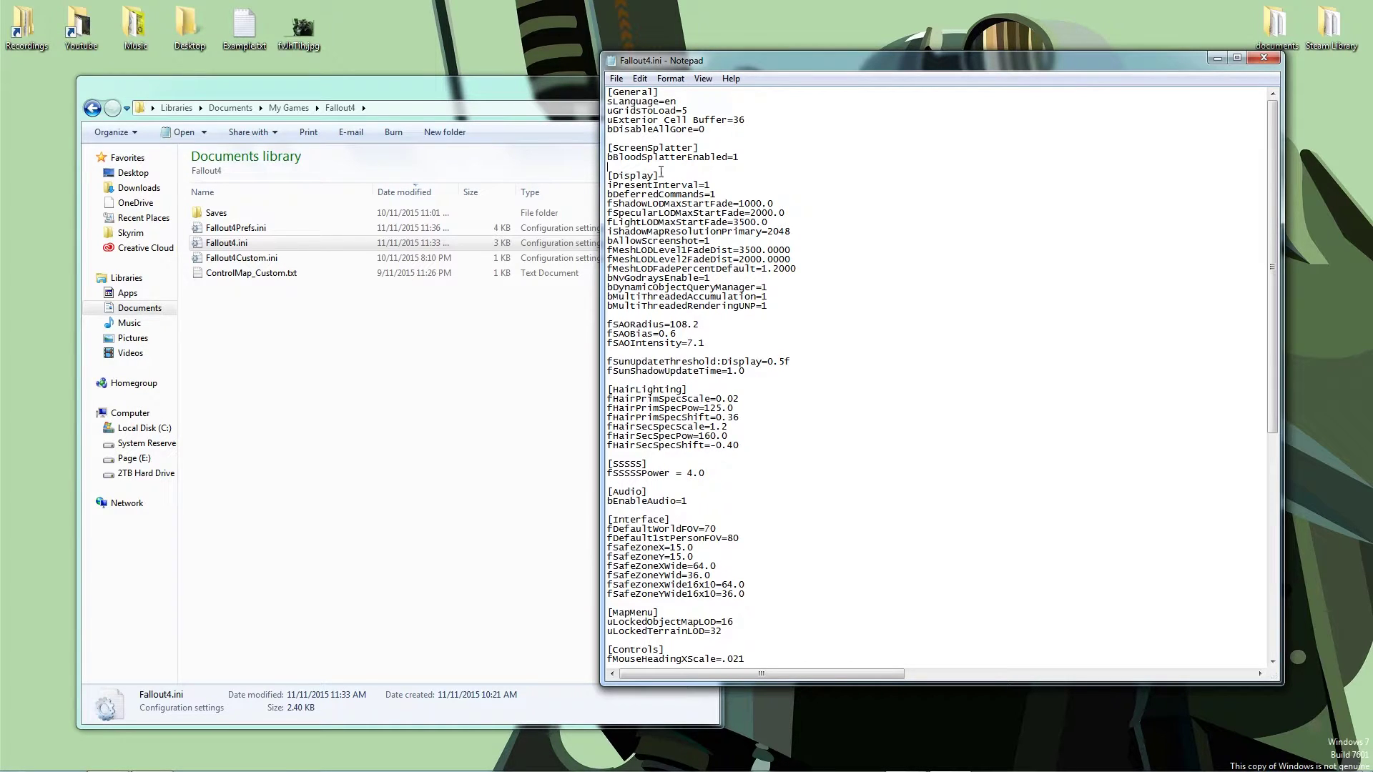
left_click_drag(661, 172, 741, 383)
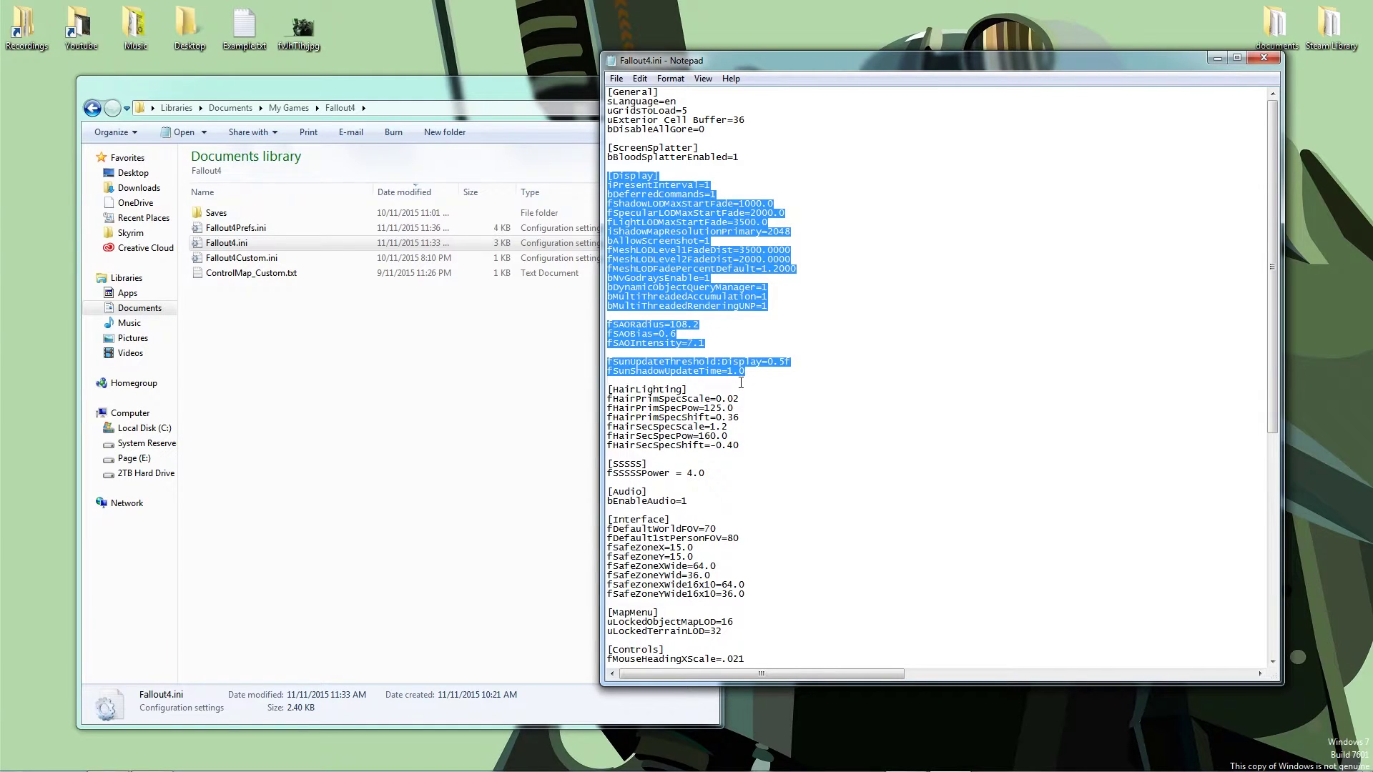
left_click(776, 303)
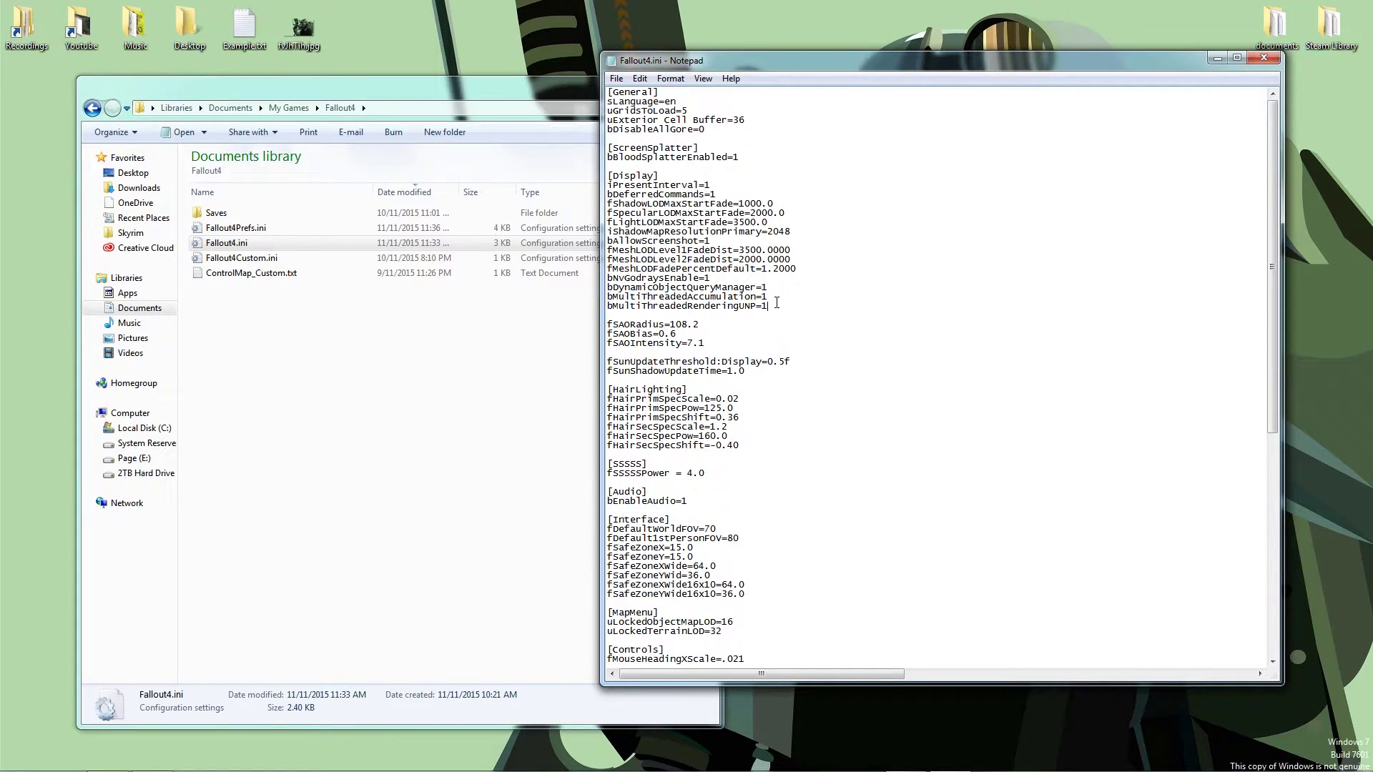
left_click_drag(778, 303, 600, 182)
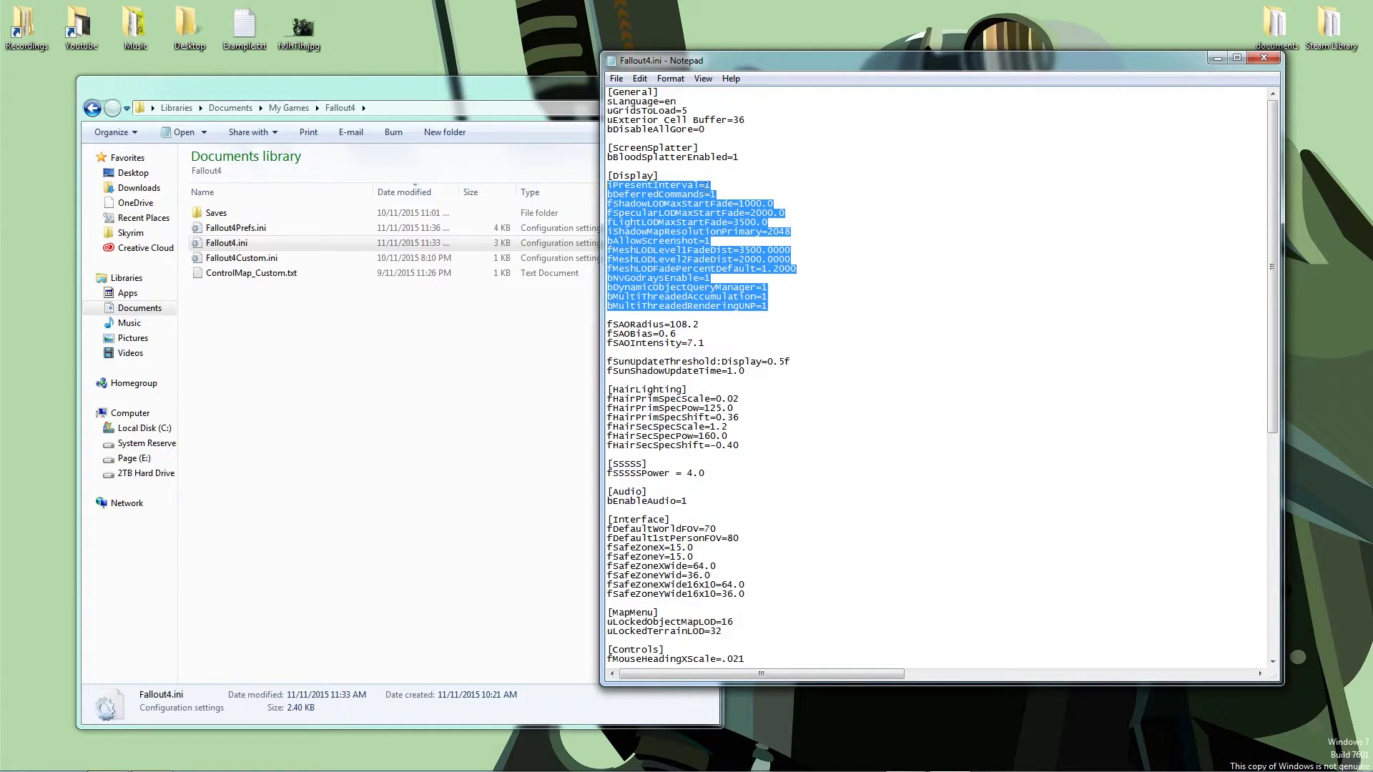
left_click(707, 278)
left_click(782, 308)
key("ctrl+v")
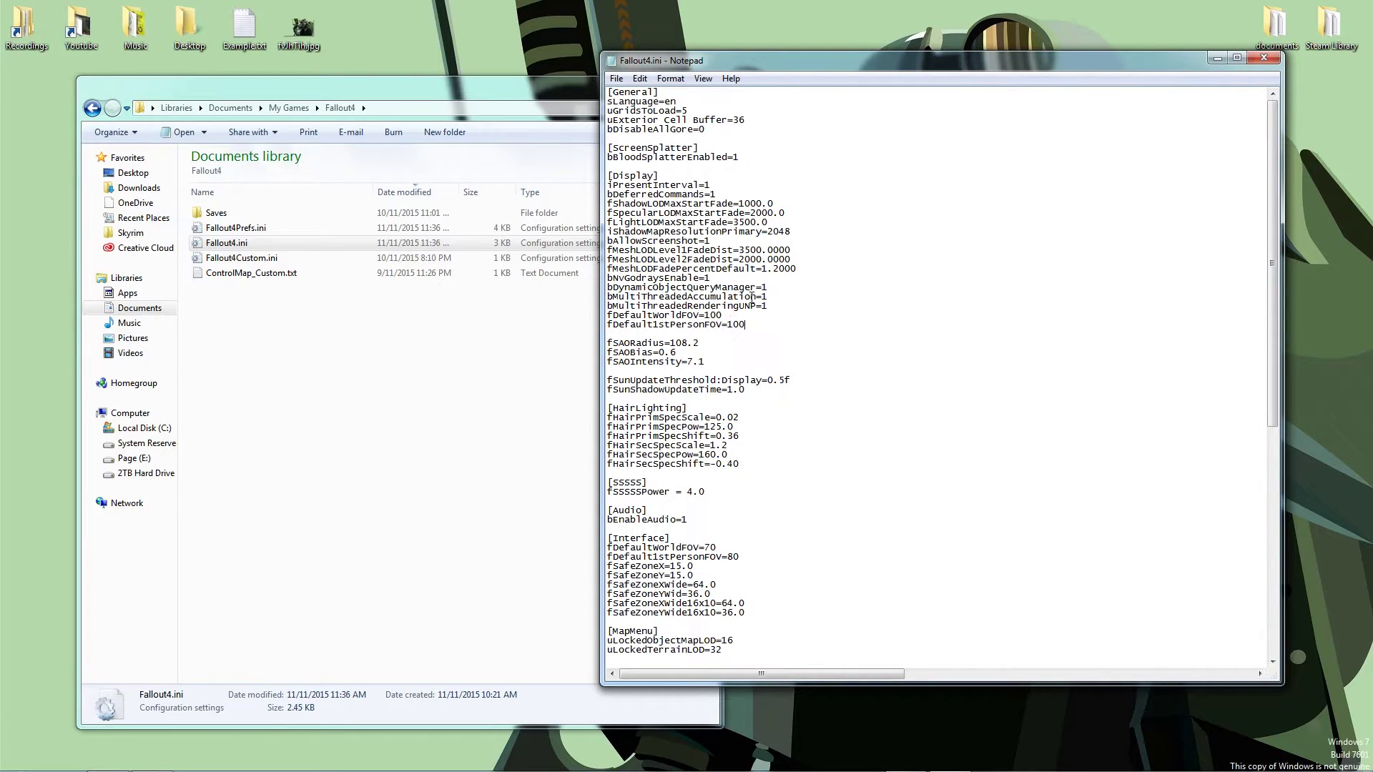
Step: Change the Interface fDefaultWorldFOV from 70 and fDefault1stPersonFOV from 80 to 100
left_click_drag(776, 324, 676, 306)
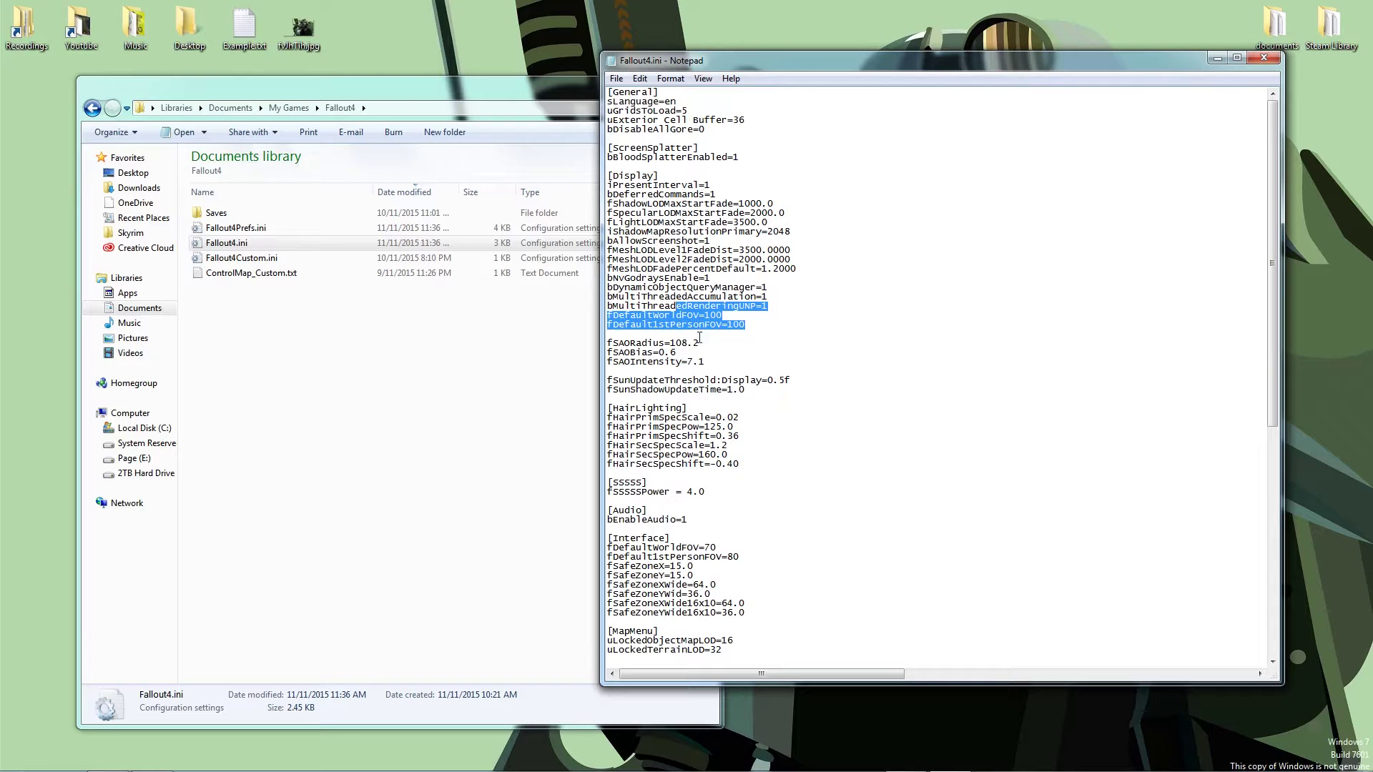
left_click(750, 325)
left_click_drag(762, 319, 624, 306)
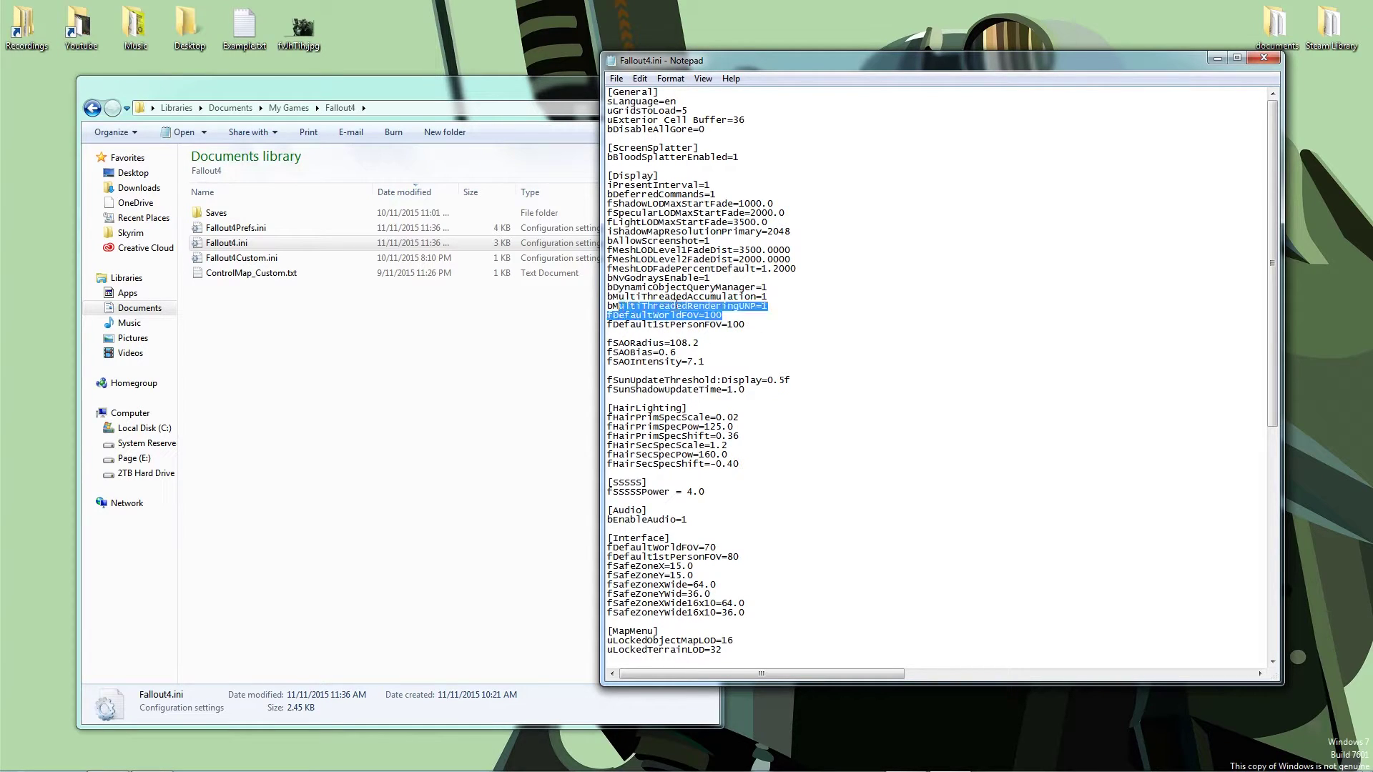
left_click(676, 301)
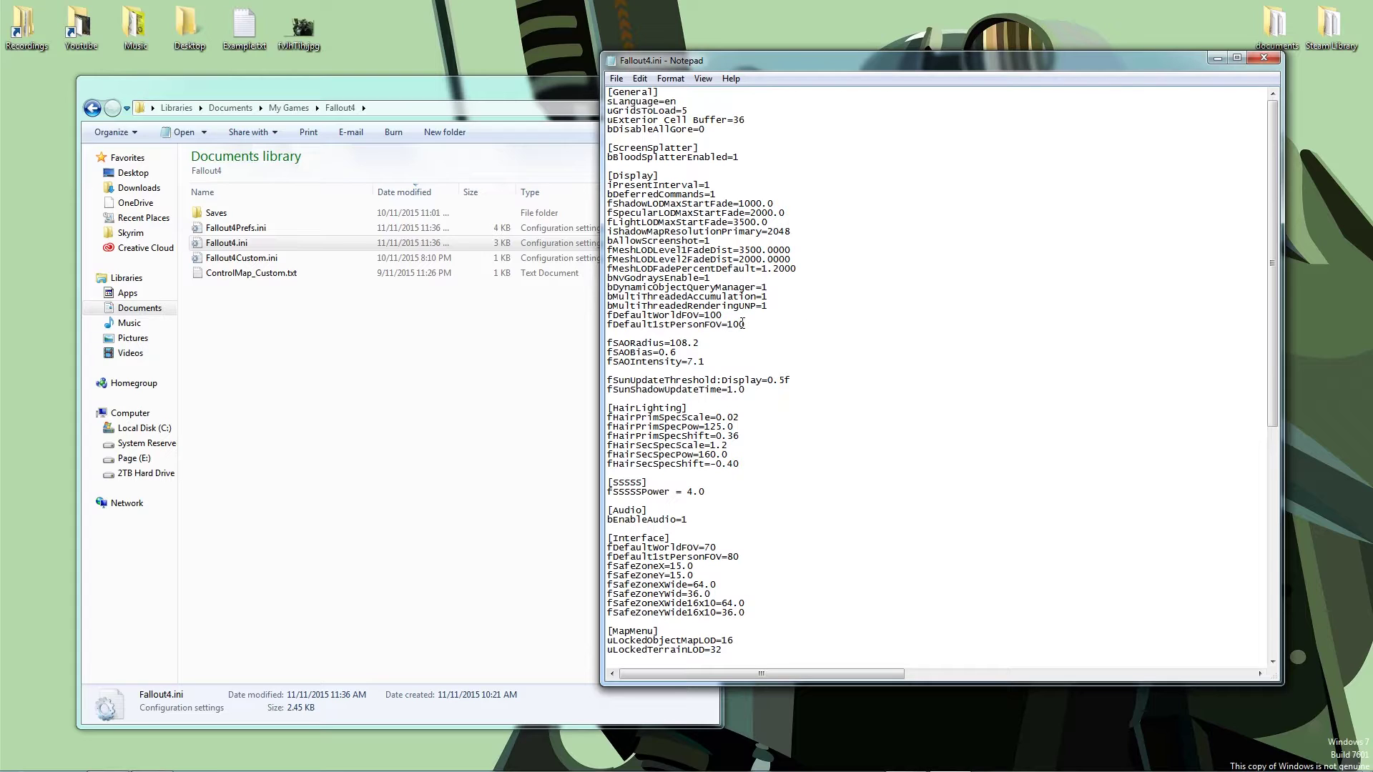
left_click_drag(742, 323, 607, 324)
left_click(860, 349)
left_click_drag(720, 548, 706, 549)
type("100")
left_click_drag(739, 557, 730, 560)
type("100")
left_click(615, 78)
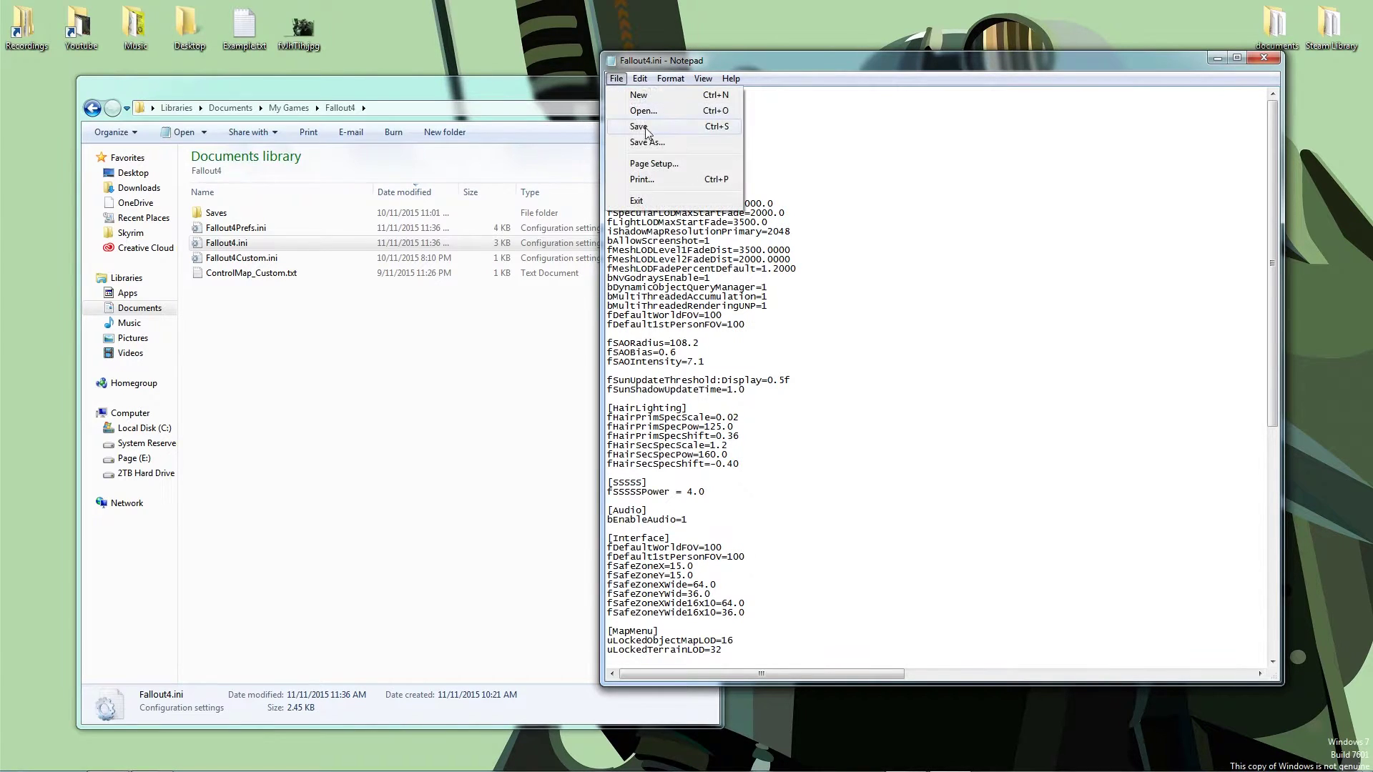
Step: Save and close Fallout4.ini, then go to the 2TB Hard Drive in Explorer
left_click(647, 127)
left_click(1264, 57)
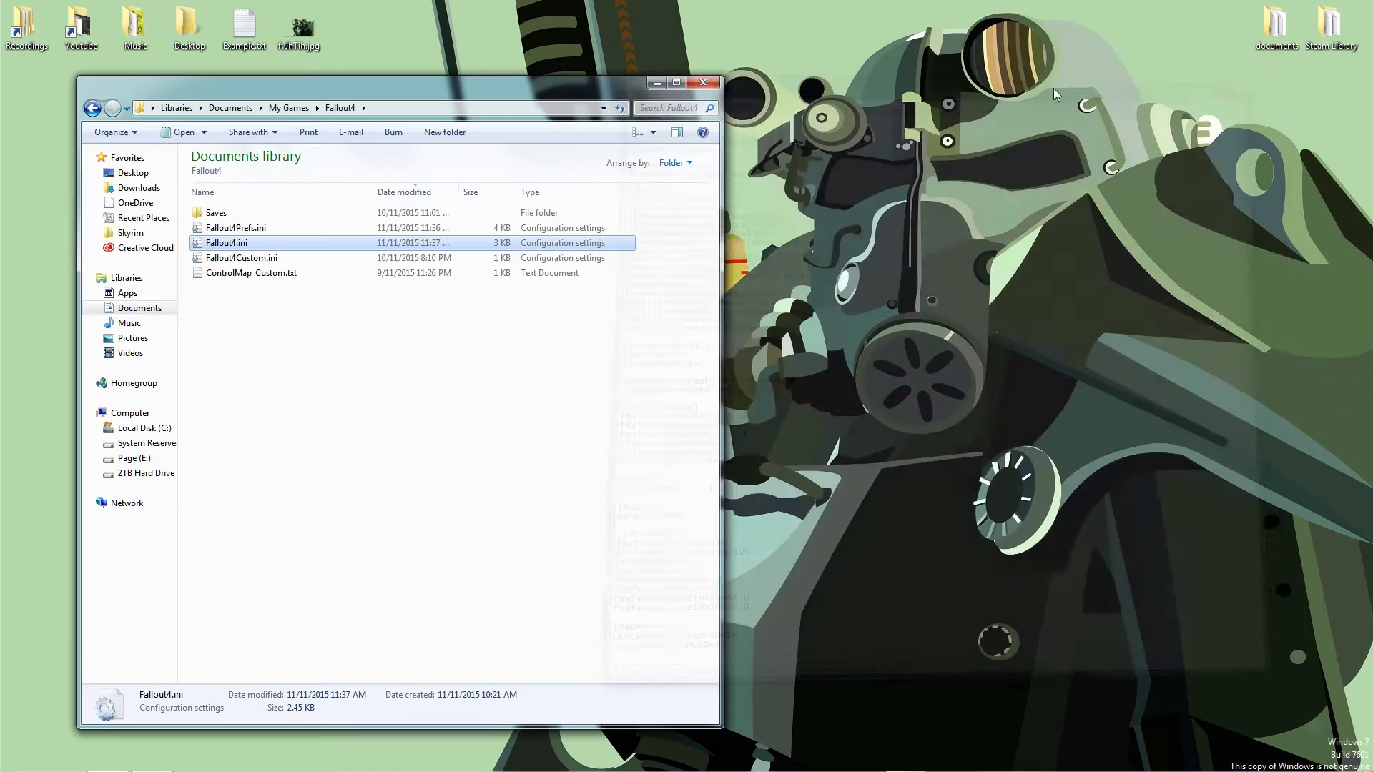
left_click_drag(531, 88, 898, 63)
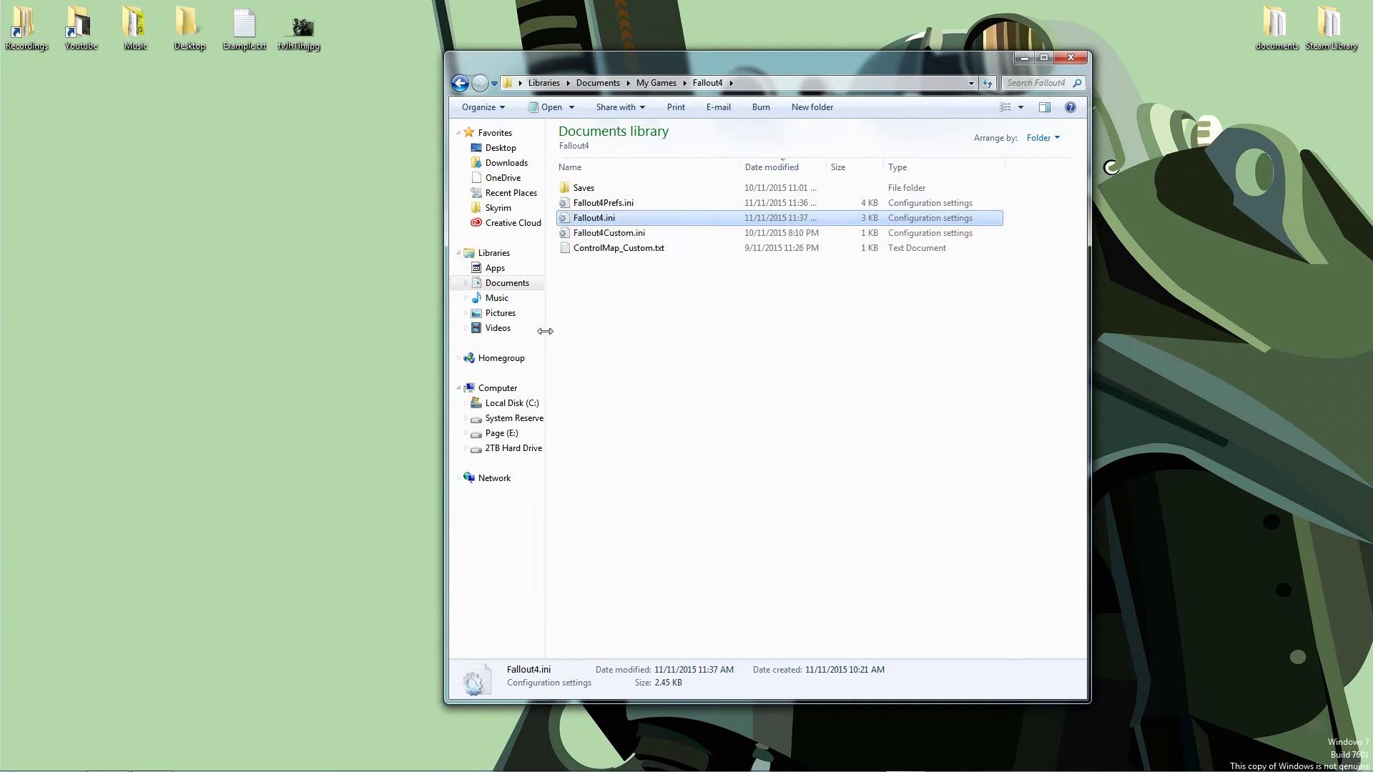
left_click(521, 455)
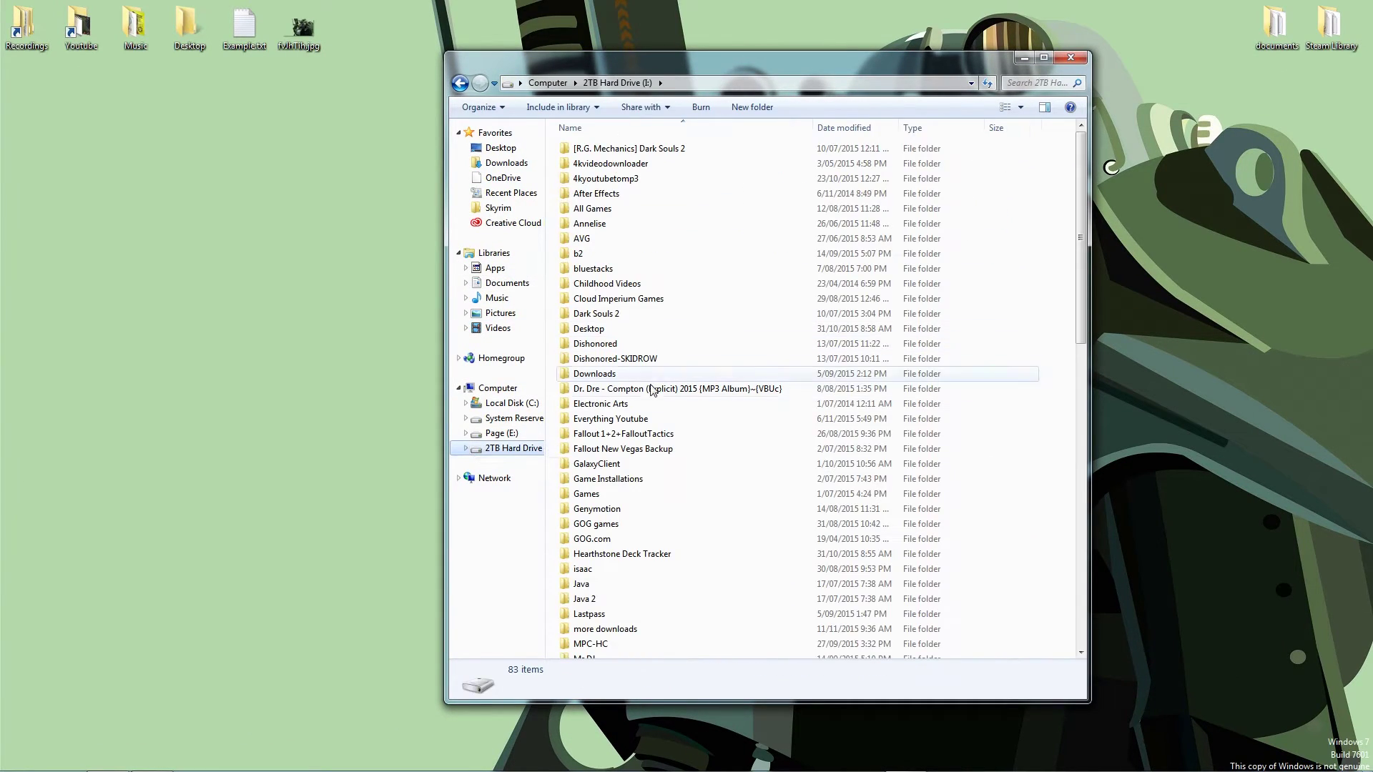
left_click(641, 404)
key("s")
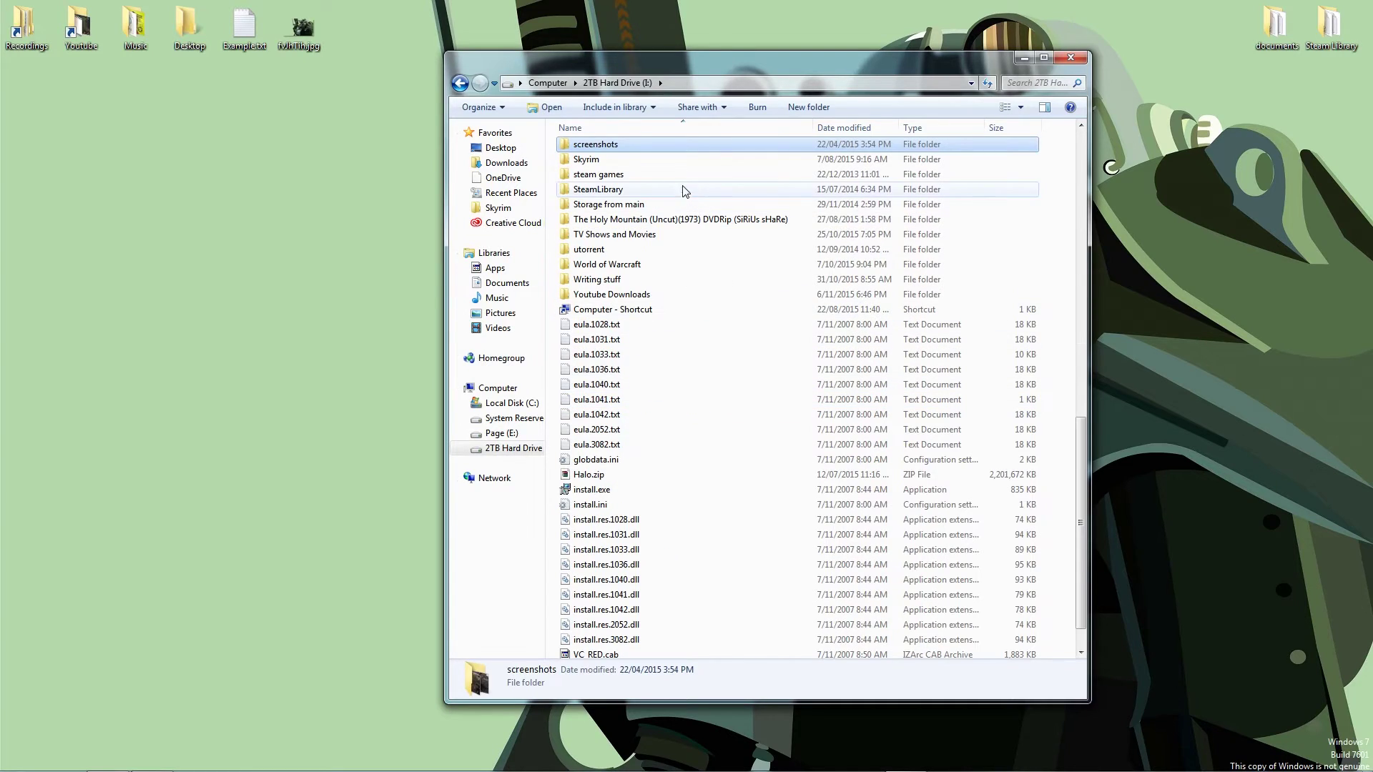
Step: Browse SteamLibrary\SteamApps\common\Fallout 4 and open Fallout4_Default.ini
left_click(624, 189)
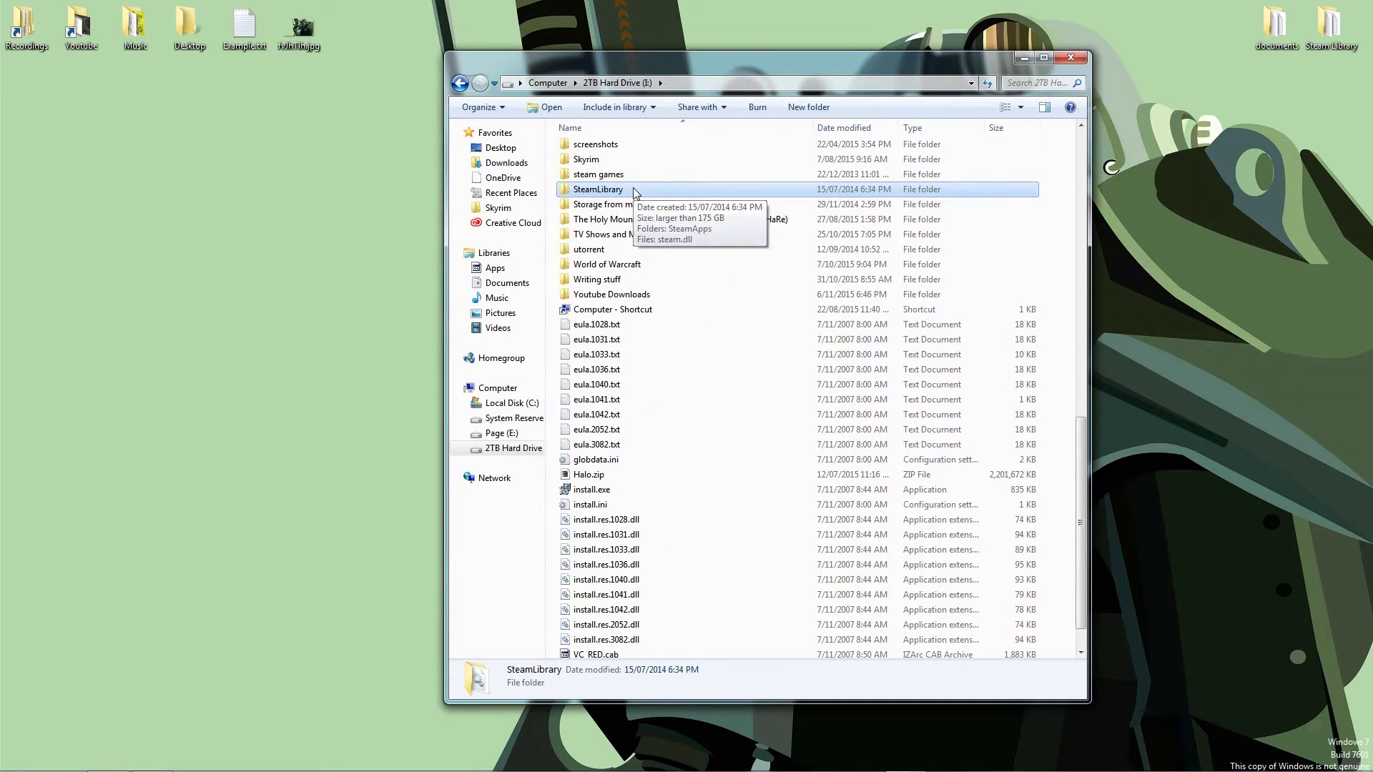
double_click(633, 187)
double_click(648, 148)
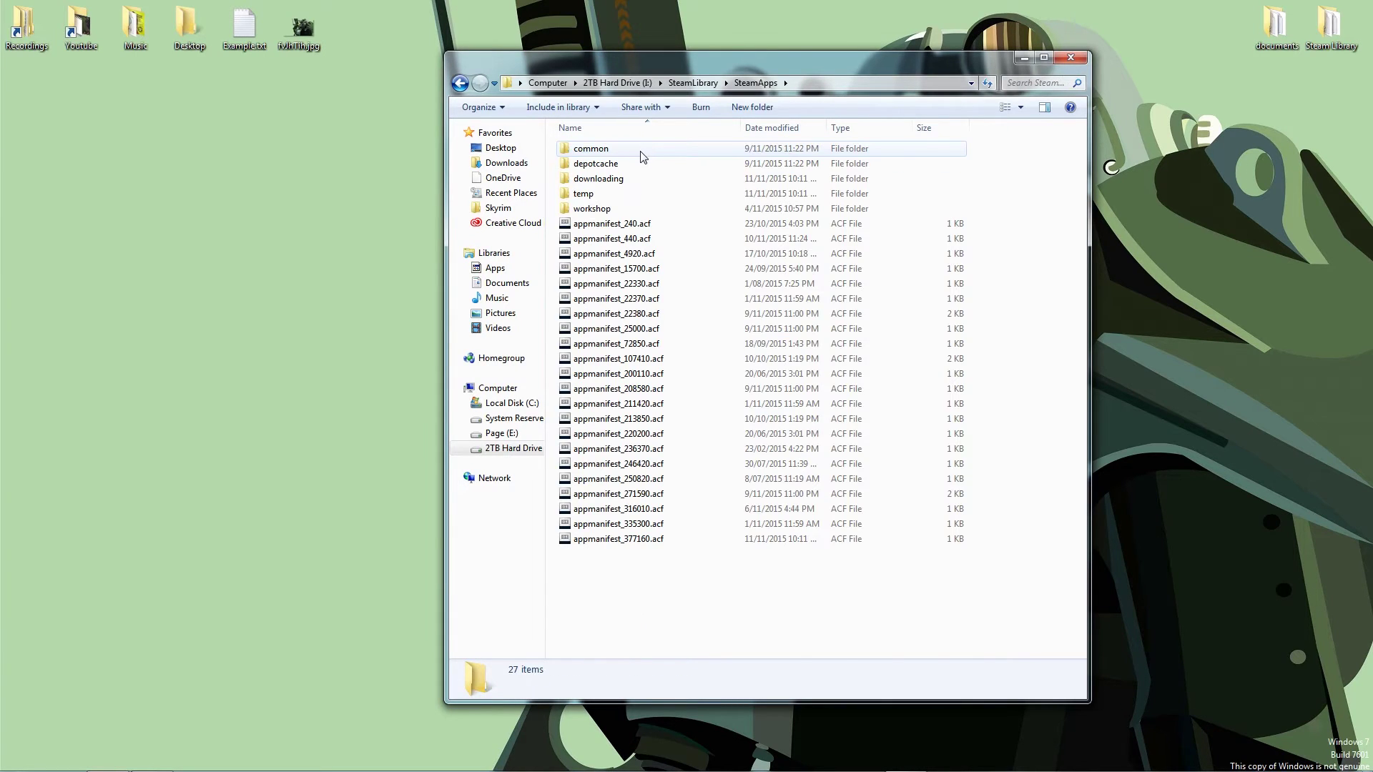
double_click(640, 150)
left_click(640, 226)
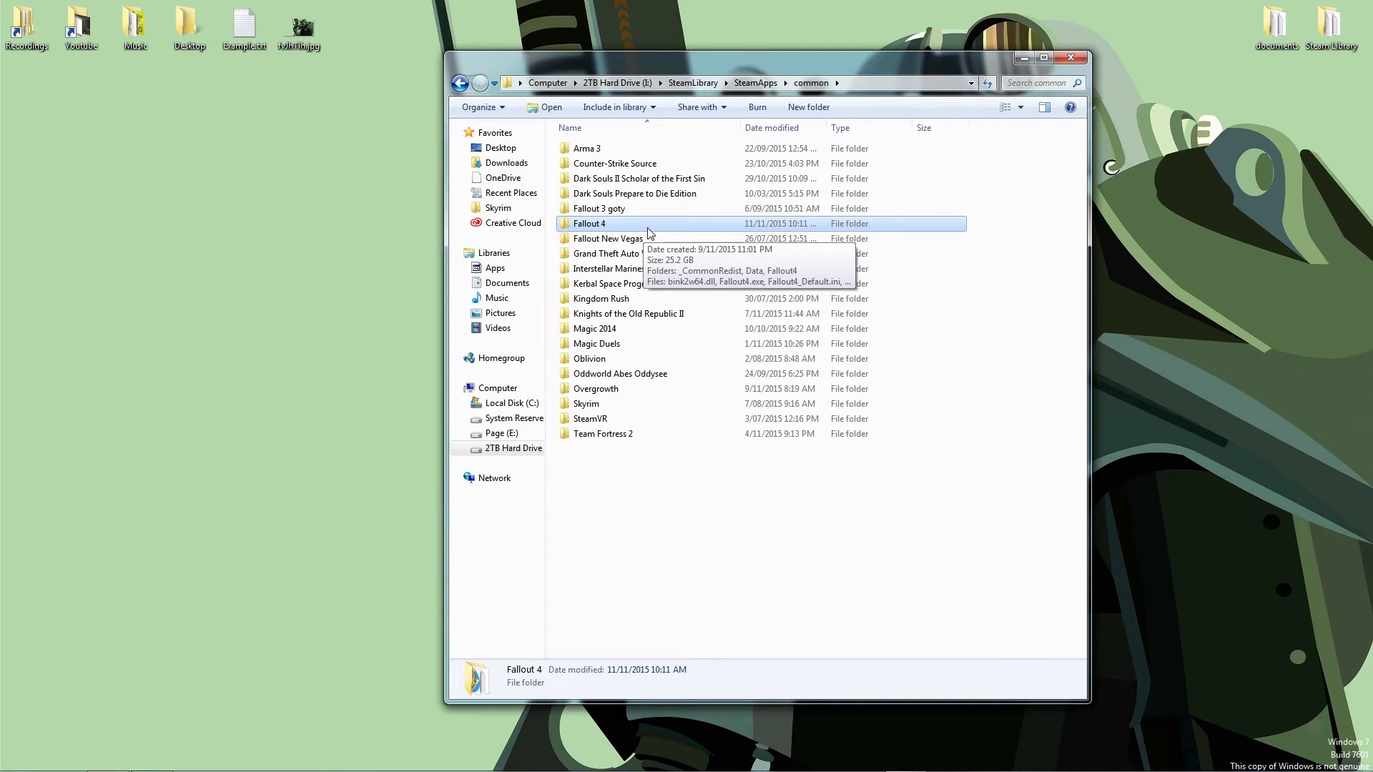
double_click(651, 228)
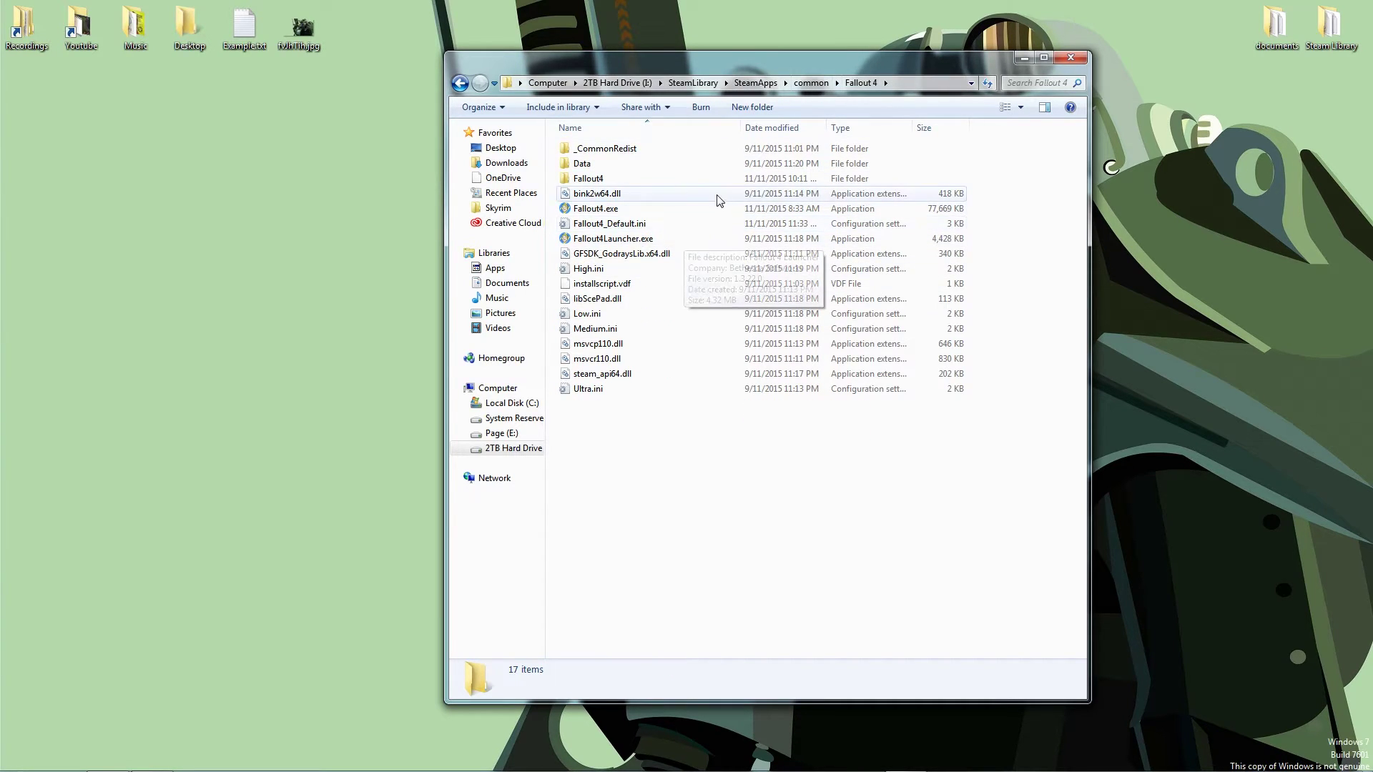
double_click(659, 226)
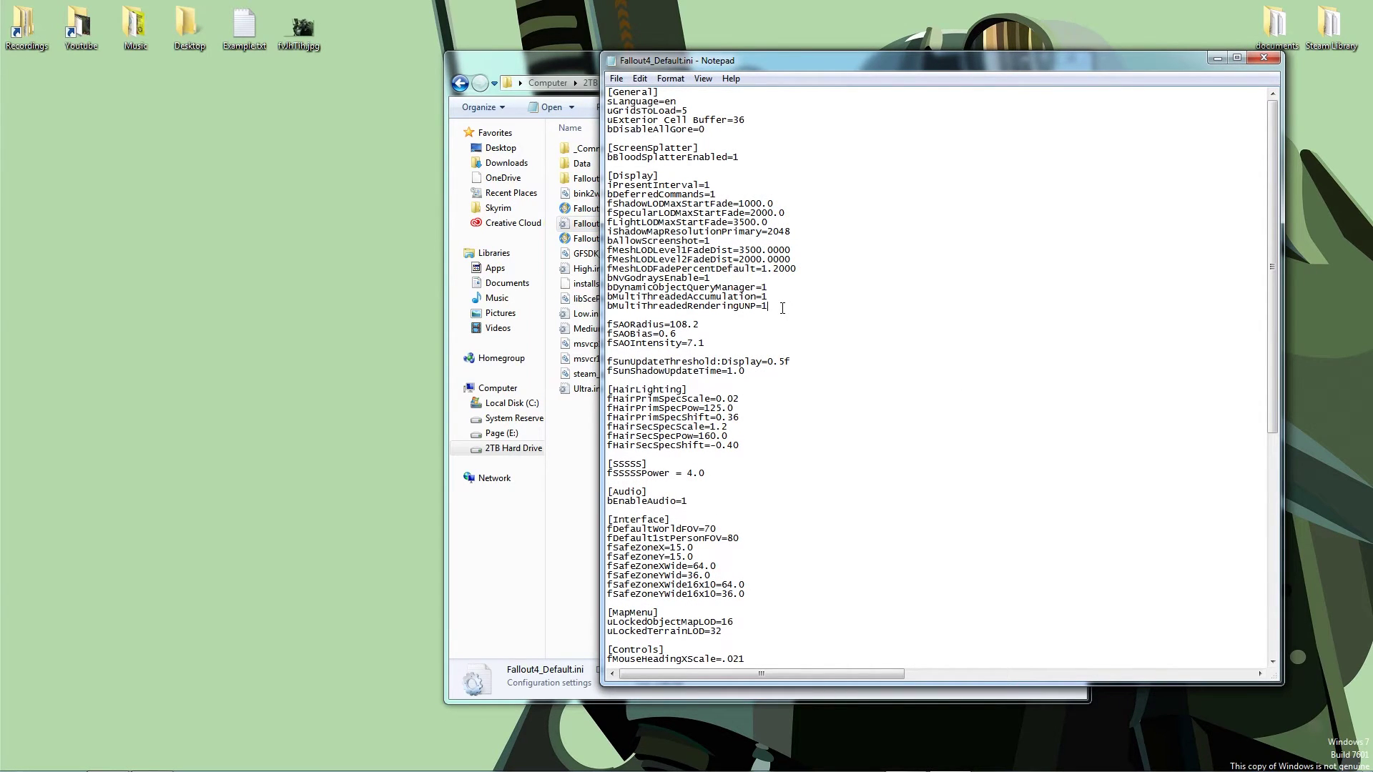
Step: Paste the FOV lines after bMultiThreadedRenderingUNP=1, change Interface FOVs 70 and 80 to 100, and save
key("Return")
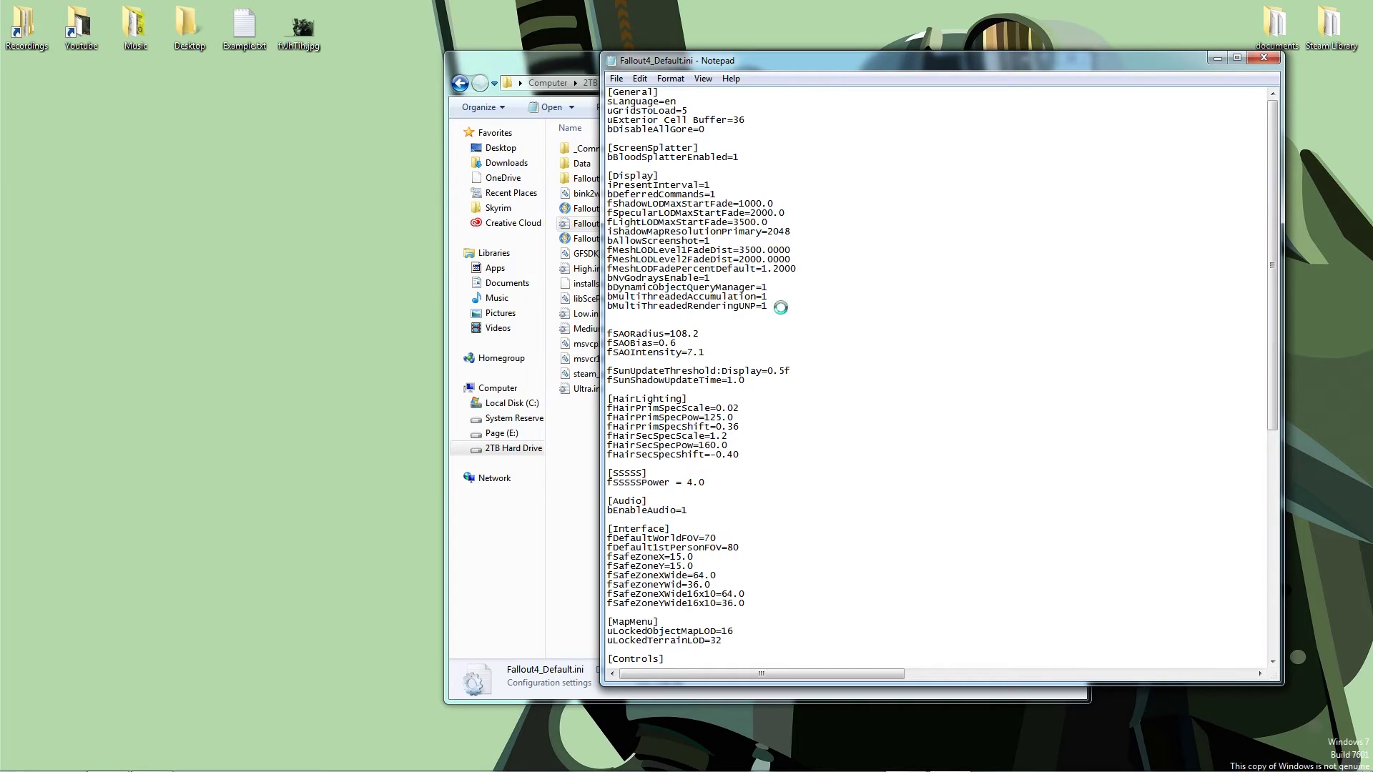
type("fDefaultWorldFOV=100 fDefault1stPersonFOV=100")
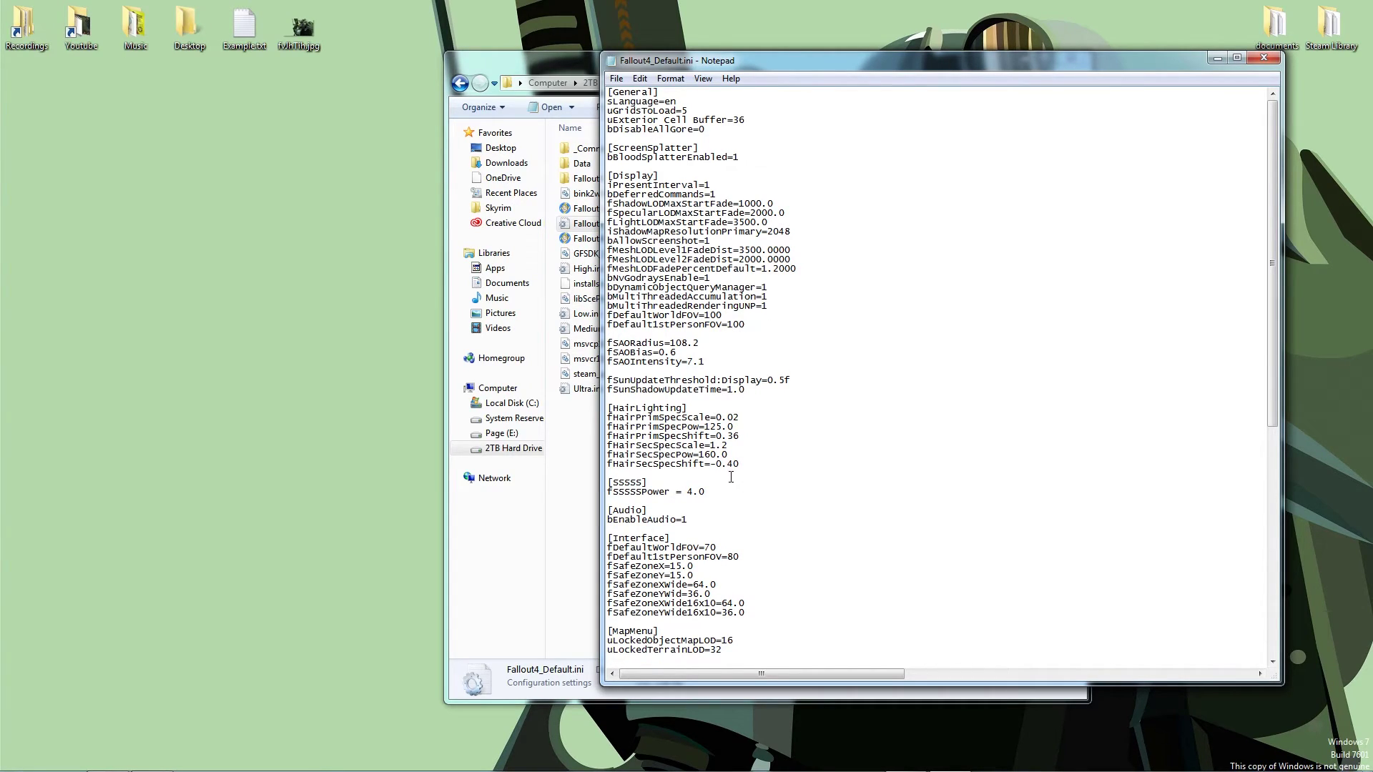
double_click(709, 547)
type("100")
double_click(733, 557)
type("1")
left_click(617, 79)
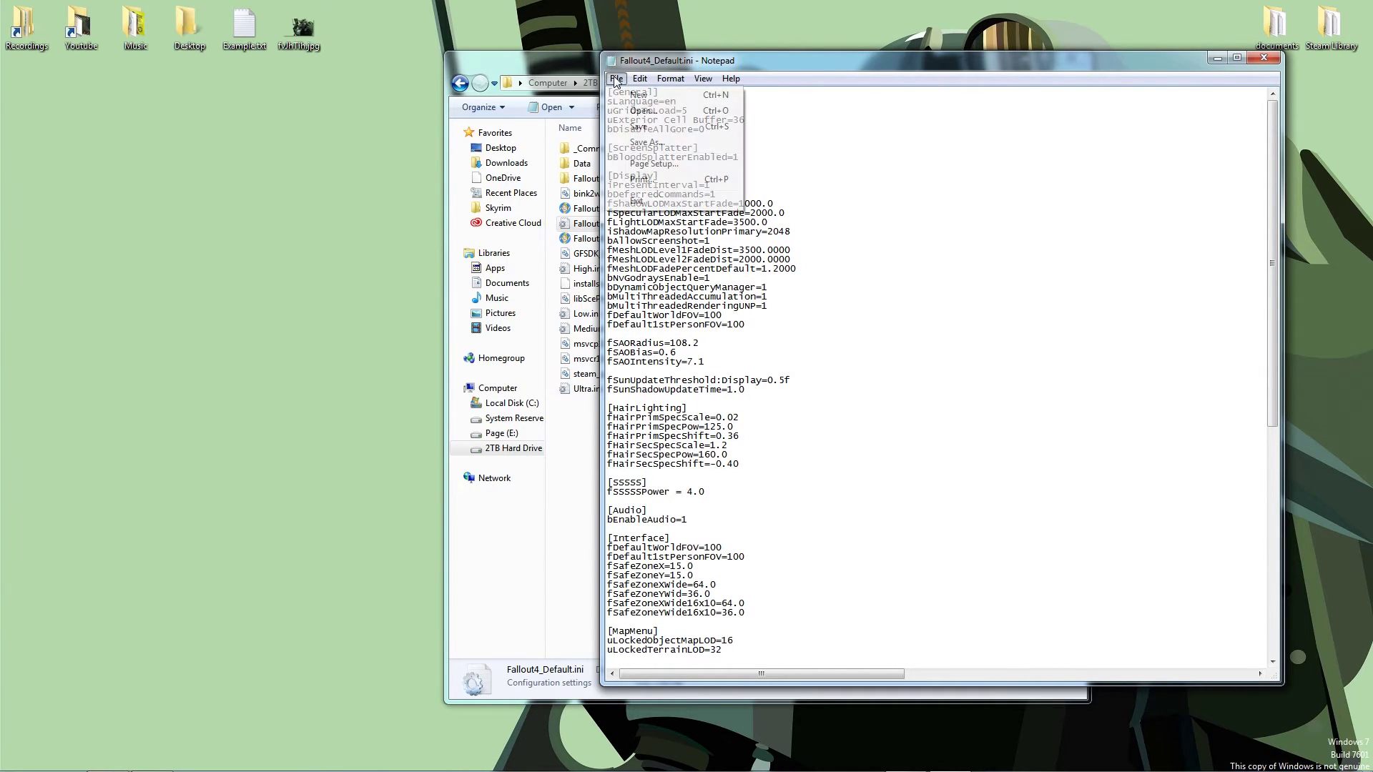
left_click(640, 129)
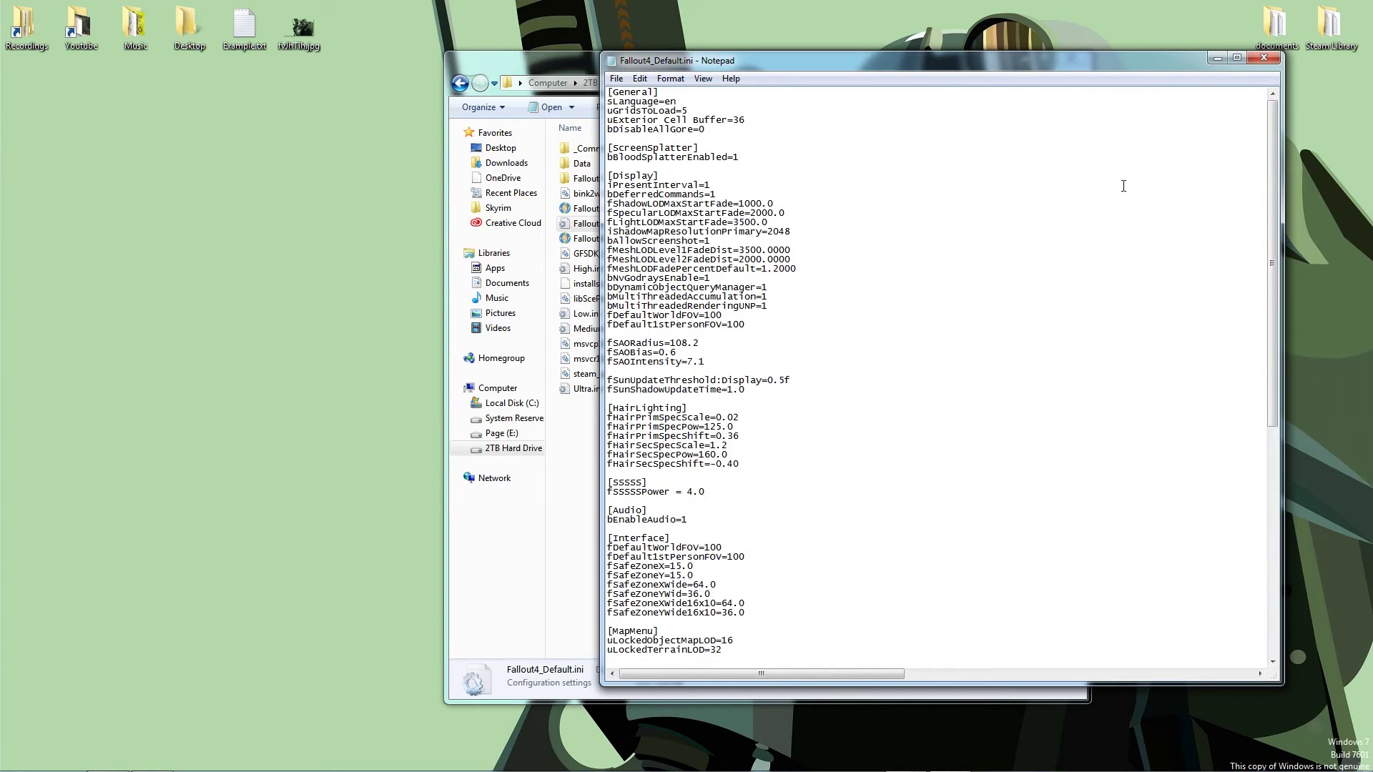
Step: Close Fallout4_Default.ini and open the Fallout4 subfolder of the game folder
left_click(1264, 59)
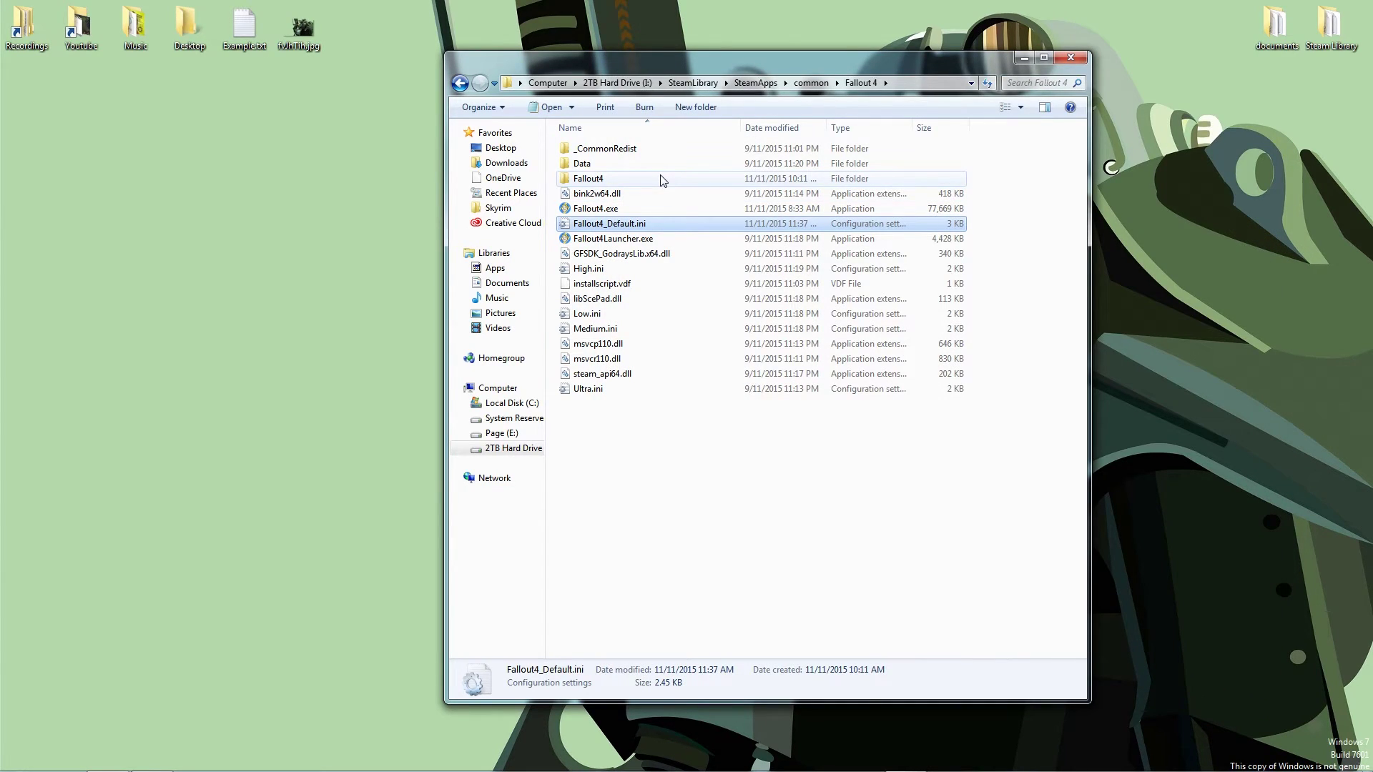
left_click(659, 179)
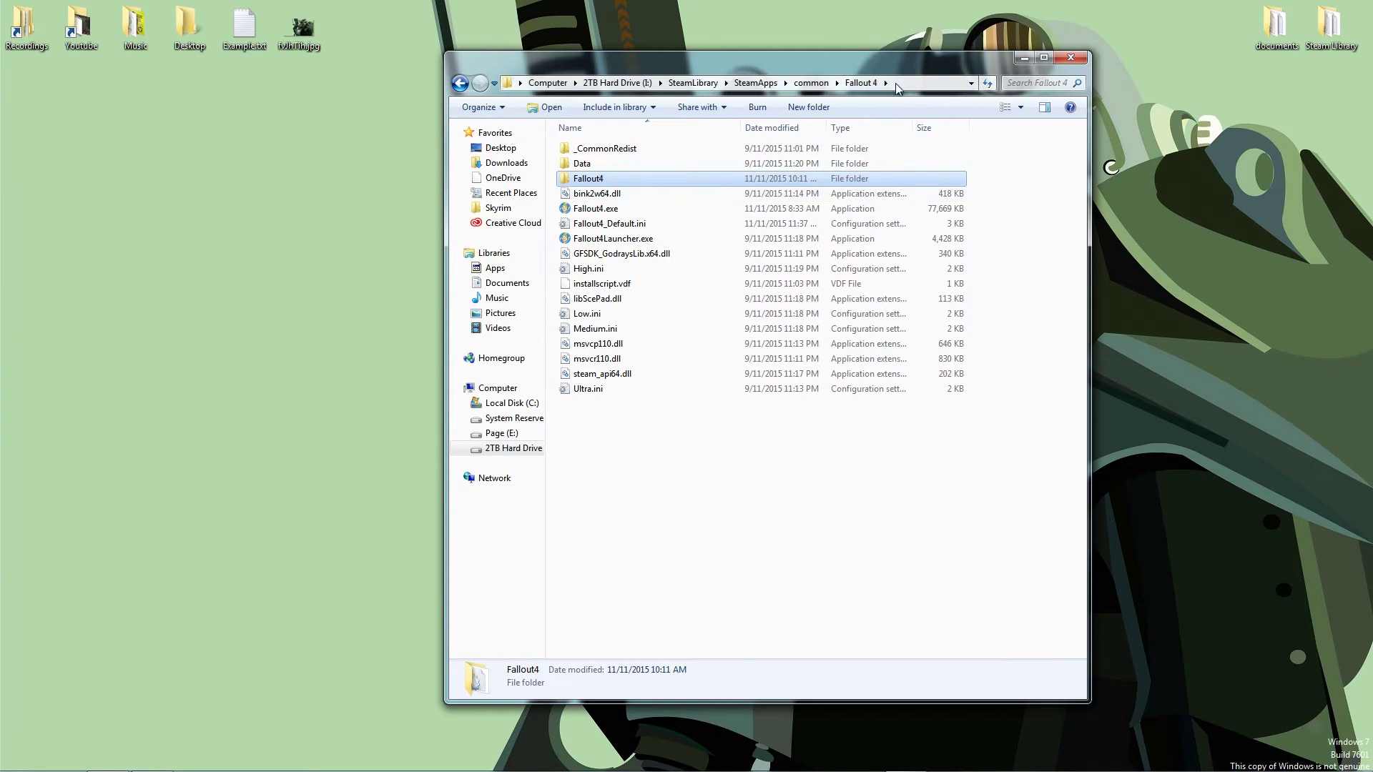
double_click(680, 176)
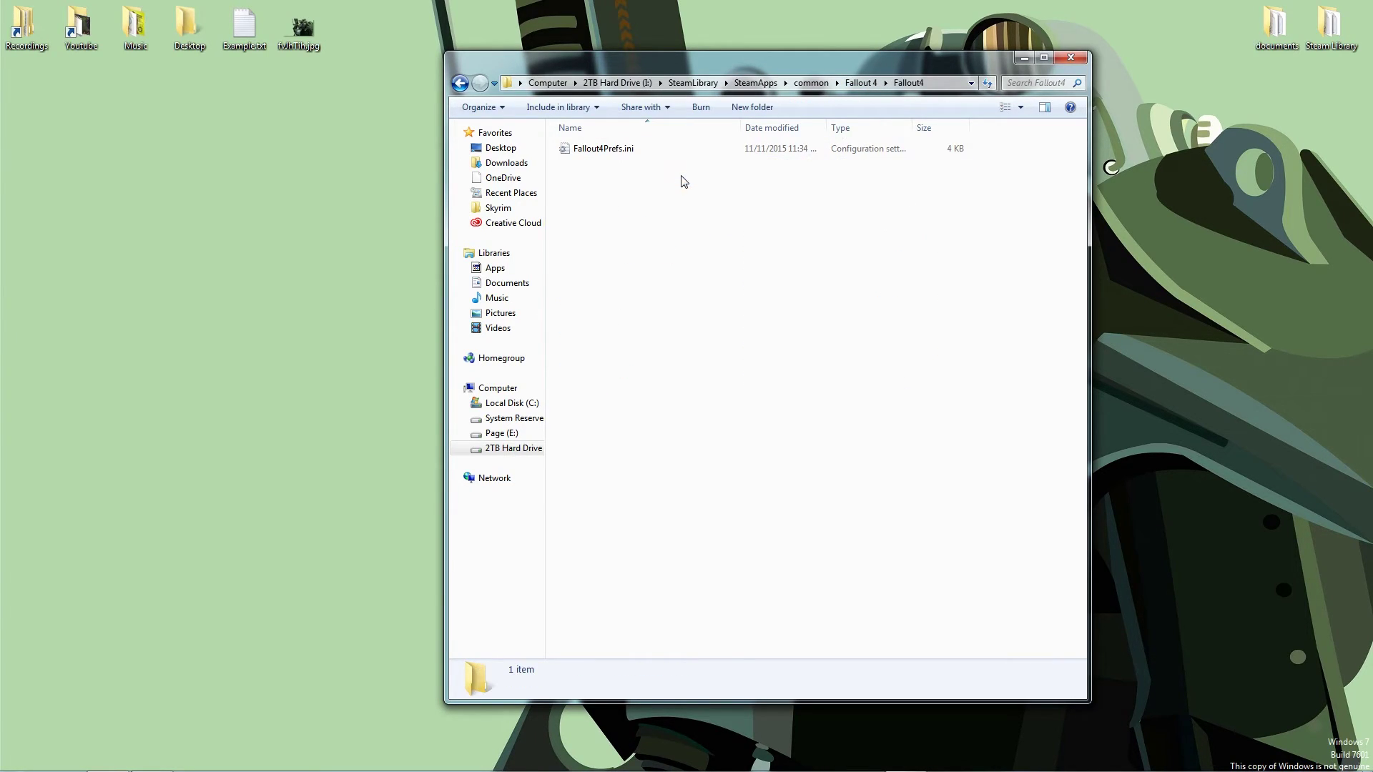
Step: Open the game-folder Fallout4Prefs.ini and paste both FOV=100 lines after iMaxDecalsPerFrame=10
double_click(665, 148)
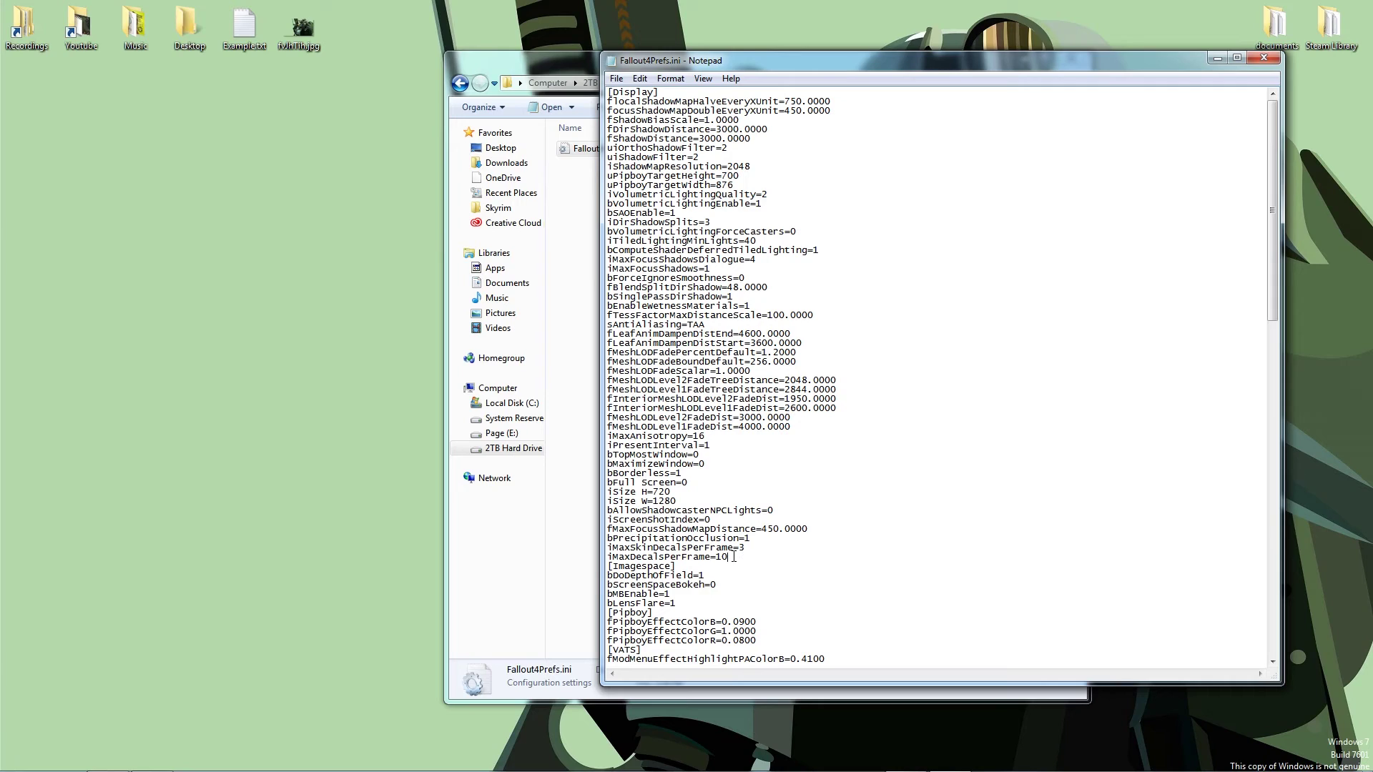
left_click(734, 557)
type("fDefaultWorldFOV=100 fDefault1stPersonFOV=100")
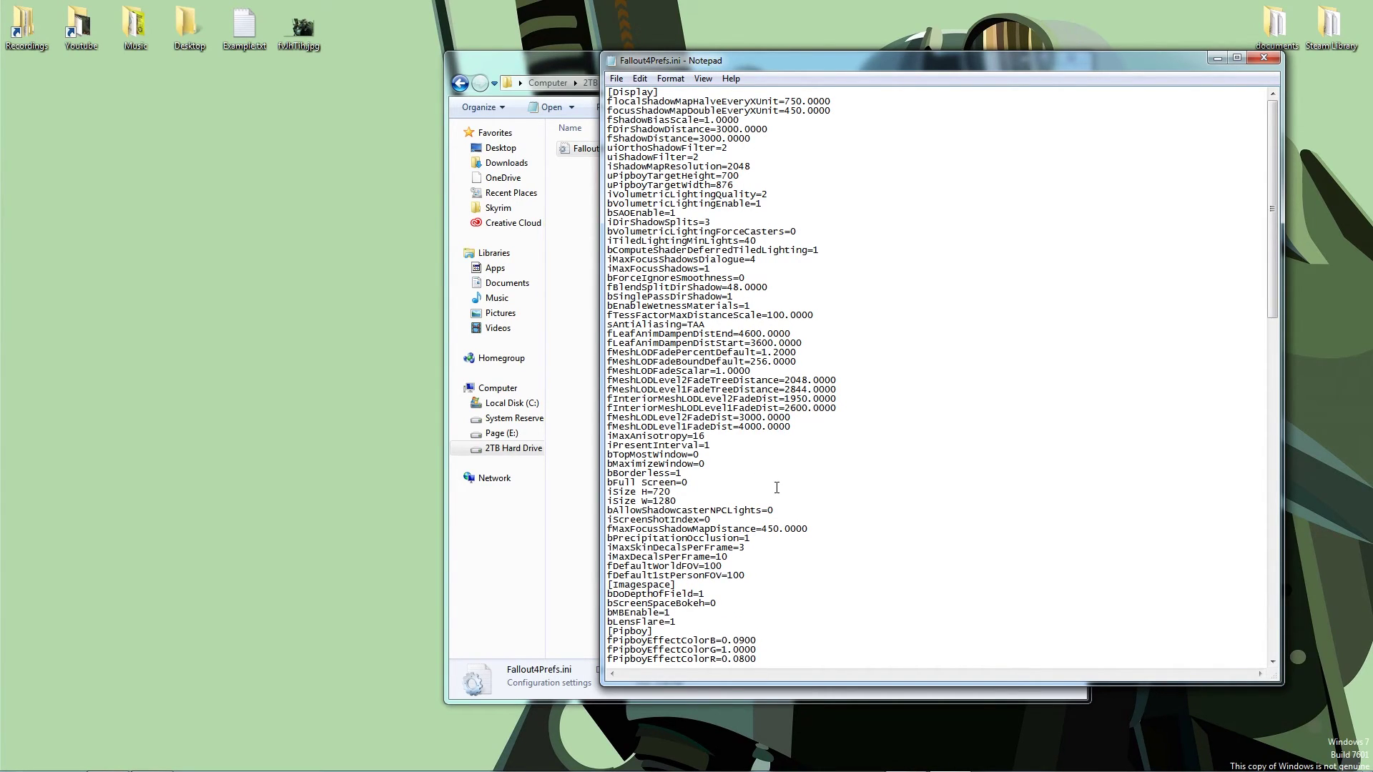
left_click(1264, 59)
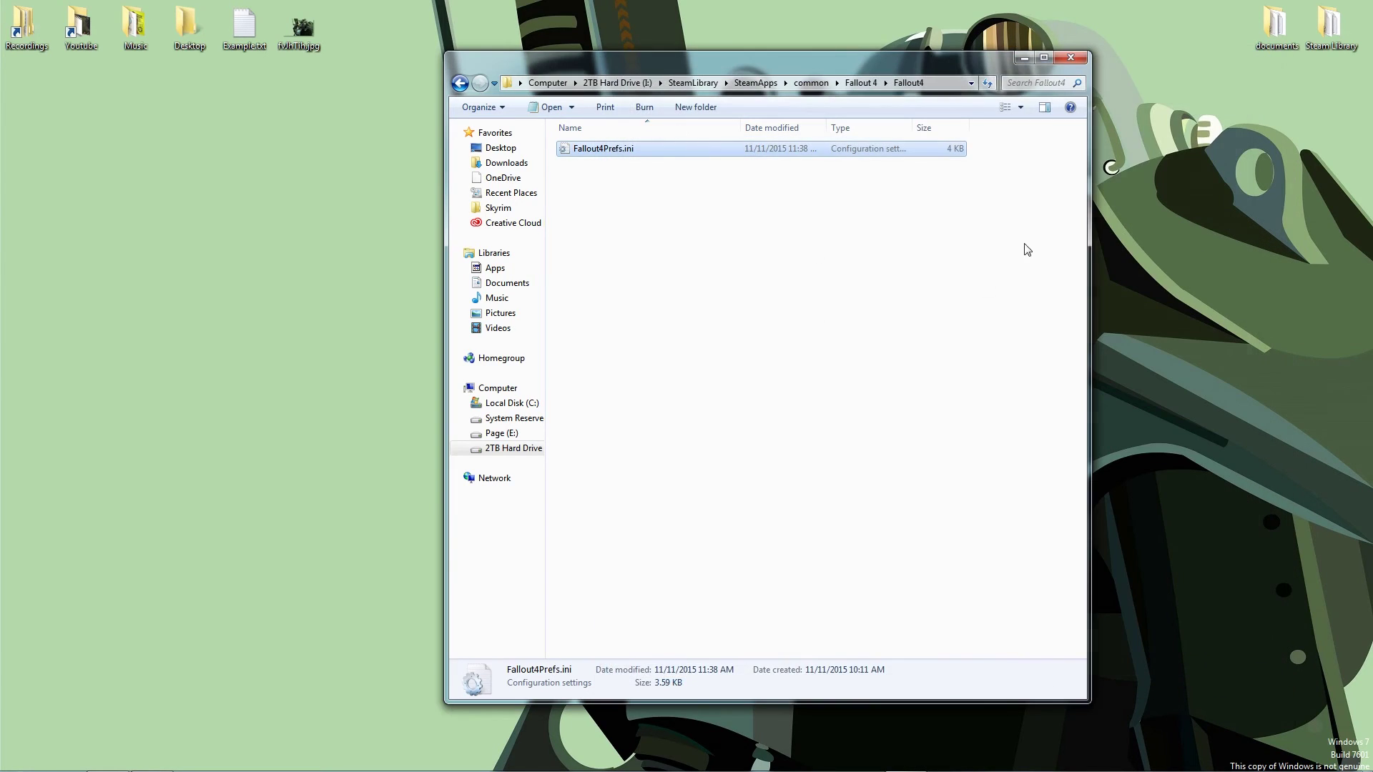